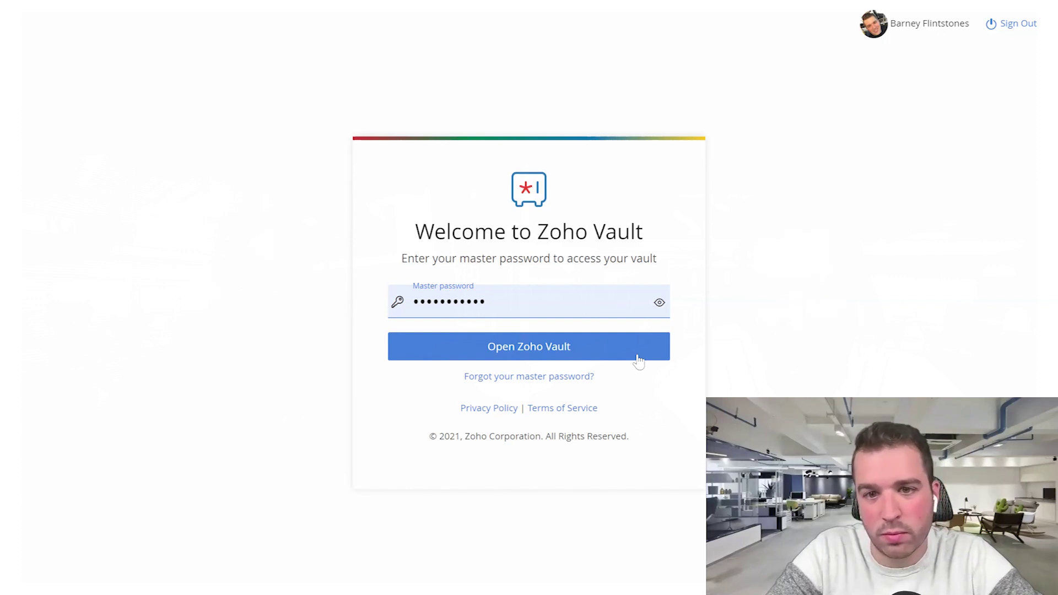
Unlock the vault with the filled-in master password and update the browser's saved password for it
{"action": "left_click", "coordinate": [638, 356]}
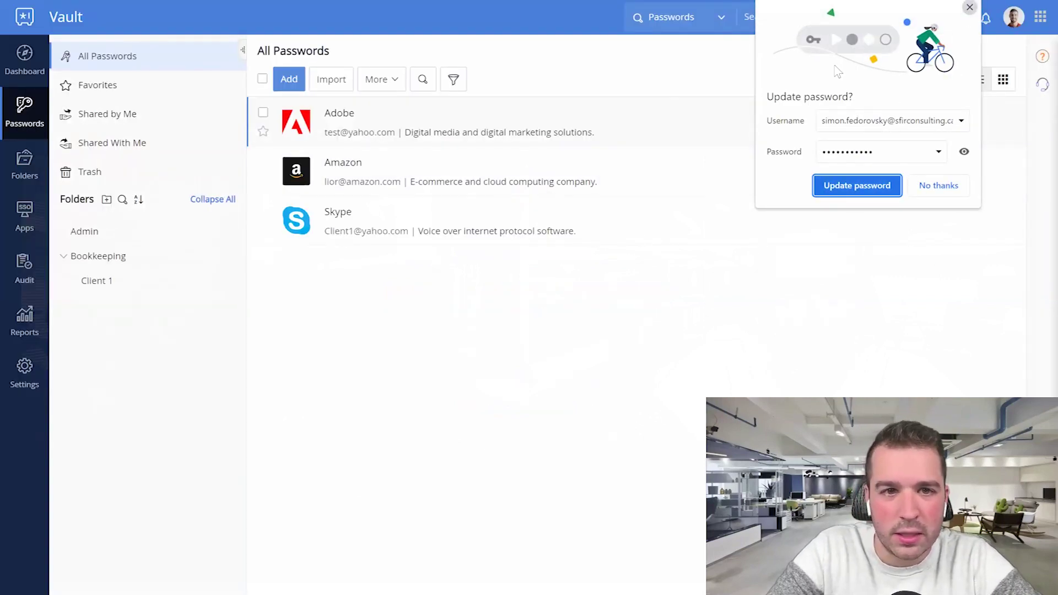
{"action": "left_click", "coordinate": [856, 185]}
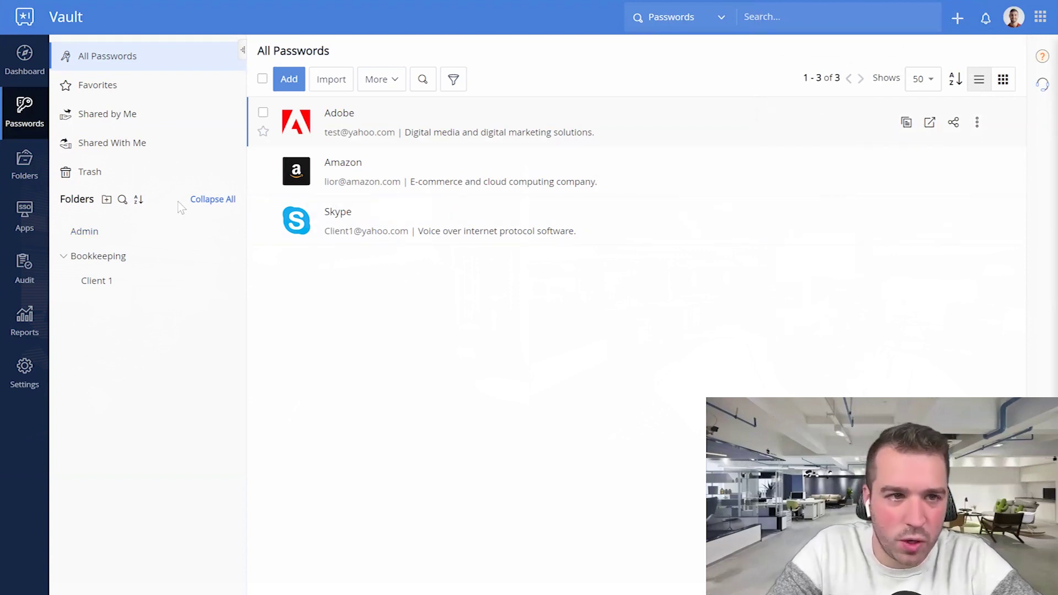
View the dashboard, and examine the user list in the settings with the role actions available for the standard user
{"action": "left_click", "coordinate": [33, 67]}
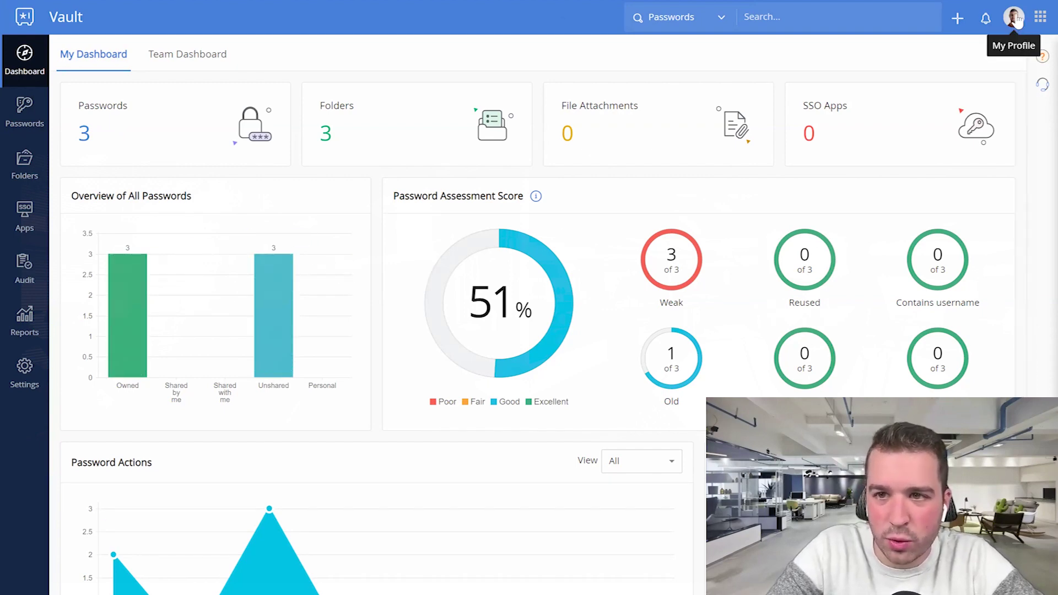
{"action": "left_click", "coordinate": [22, 377]}
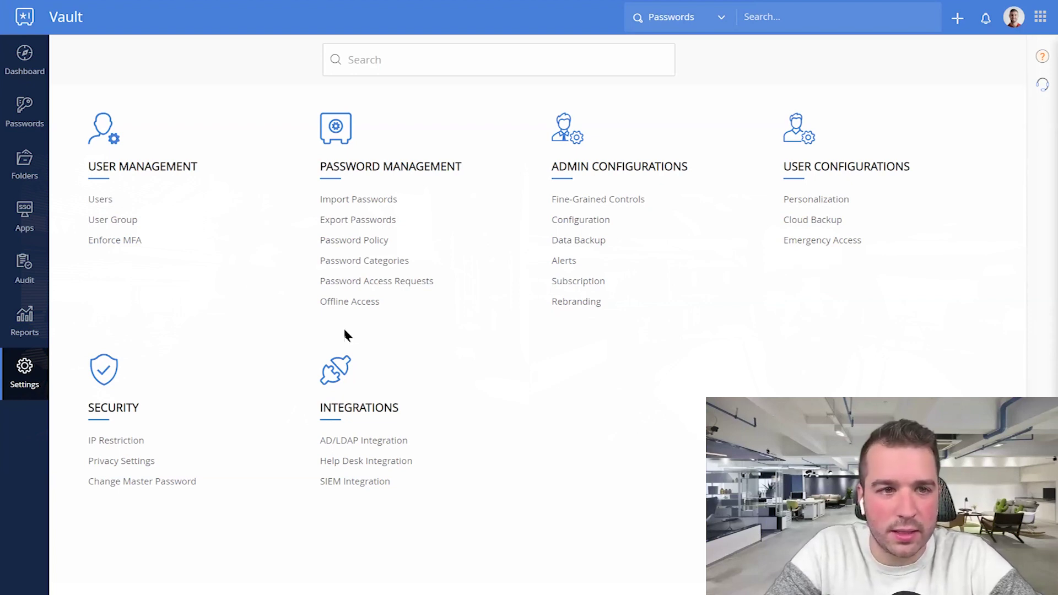
{"action": "left_click", "coordinate": [102, 200]}
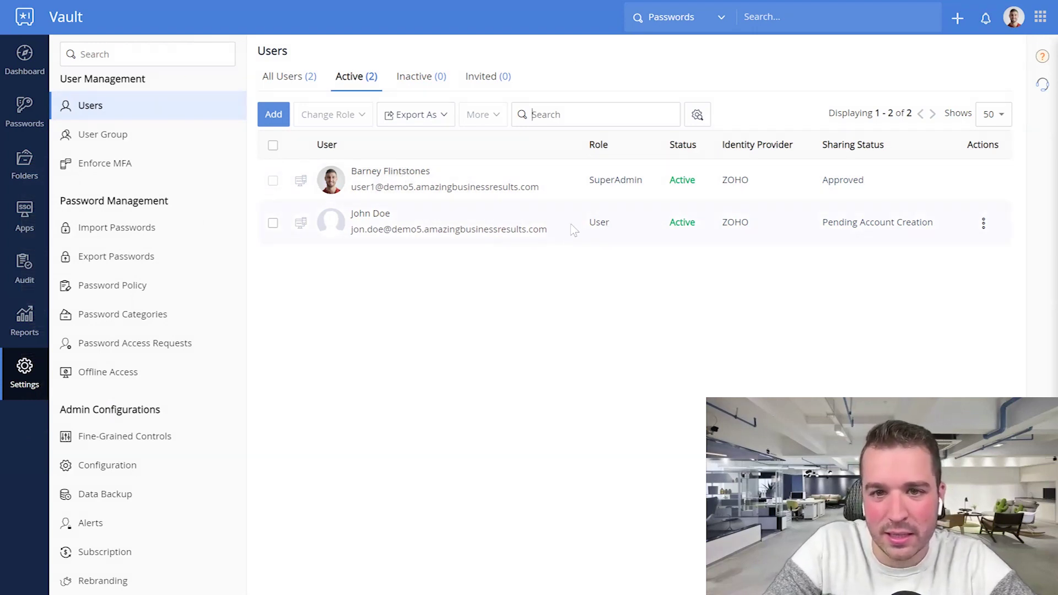
{"action": "left_click", "coordinate": [984, 223]}
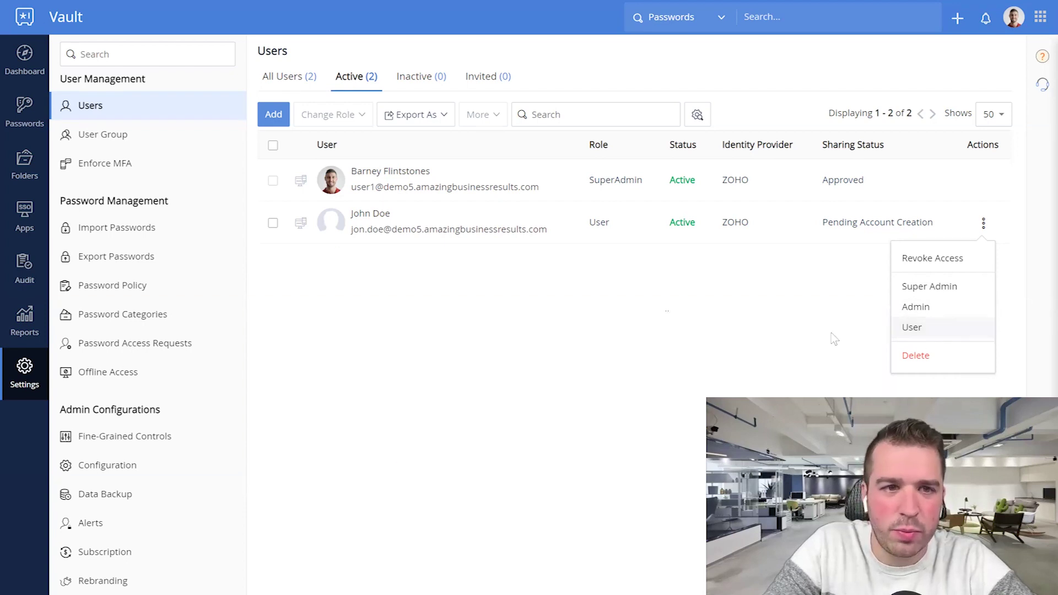
{"action": "left_click", "coordinate": [573, 264]}
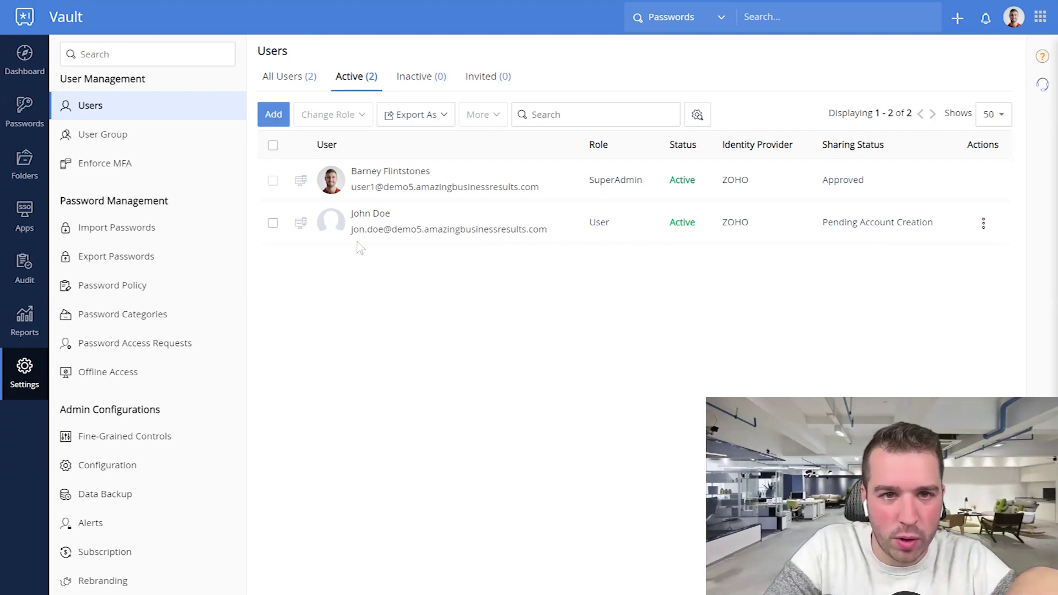
Create a user group named Consulting with the standard user as a member
{"action": "left_click", "coordinate": [126, 139]}
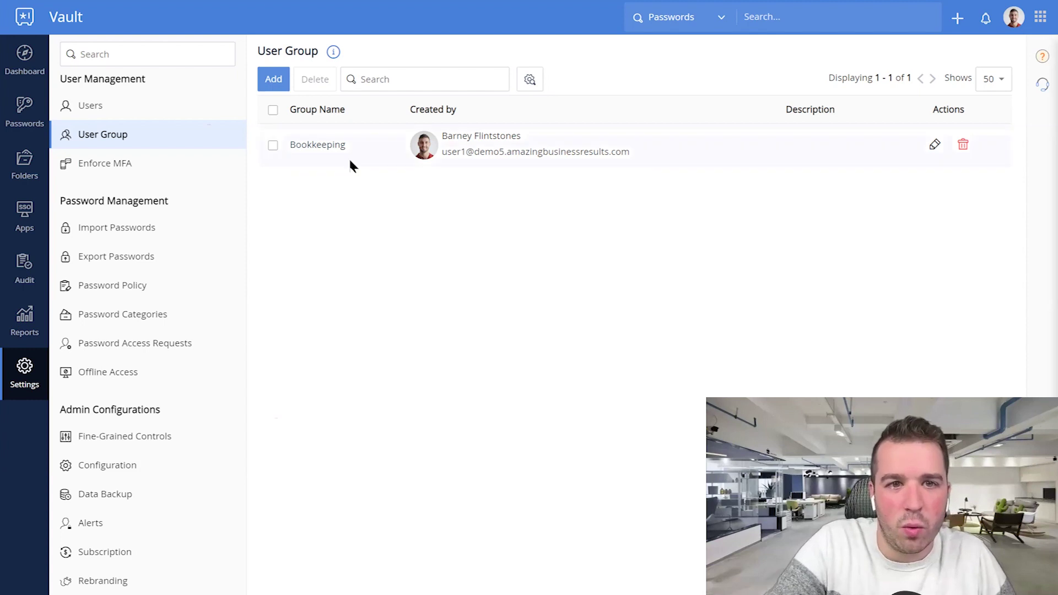
{"action": "left_click", "coordinate": [274, 82]}
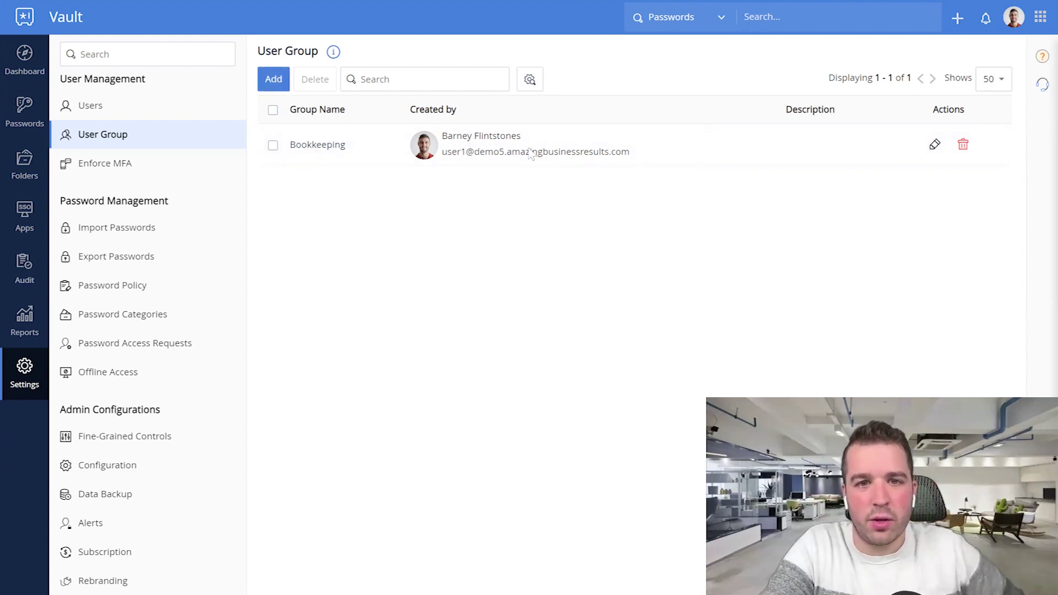
{"action": "left_click", "coordinate": [795, 108]}
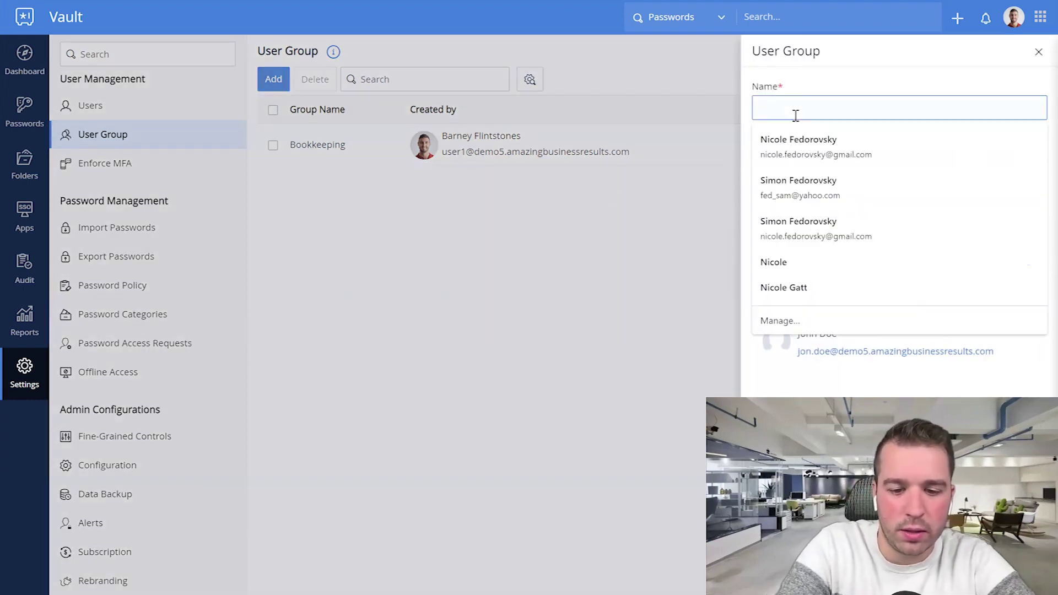
{"action": "type", "text": "Consulting"}
{"action": "key", "text": "Tab"}
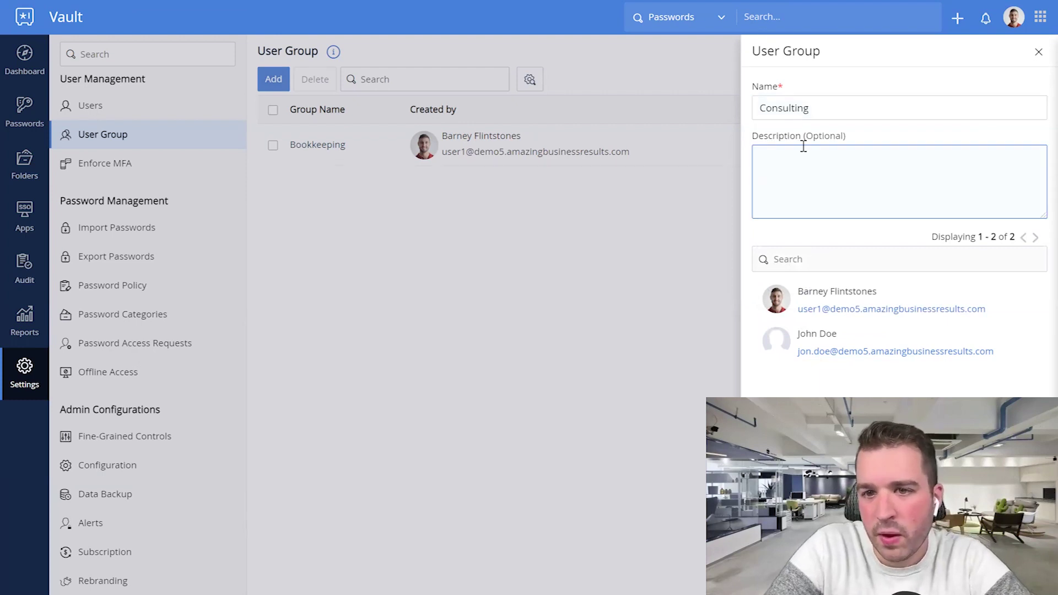
{"action": "left_click", "coordinate": [785, 357]}
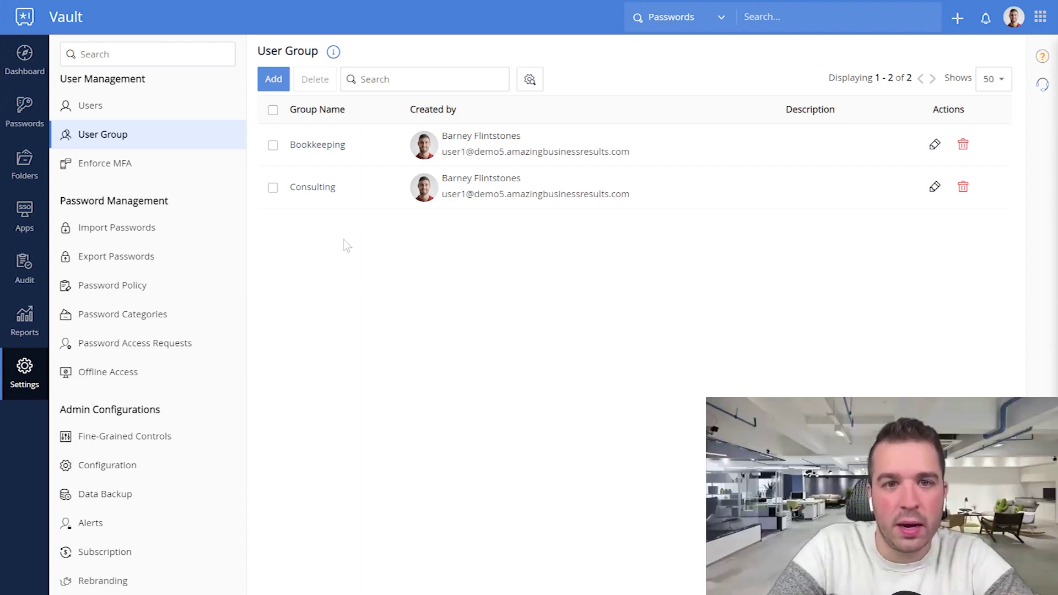
Examine the Enforce MFA settings, including the Zoho OneAuth note, and return to the list of all passwords
{"action": "left_click", "coordinate": [120, 168]}
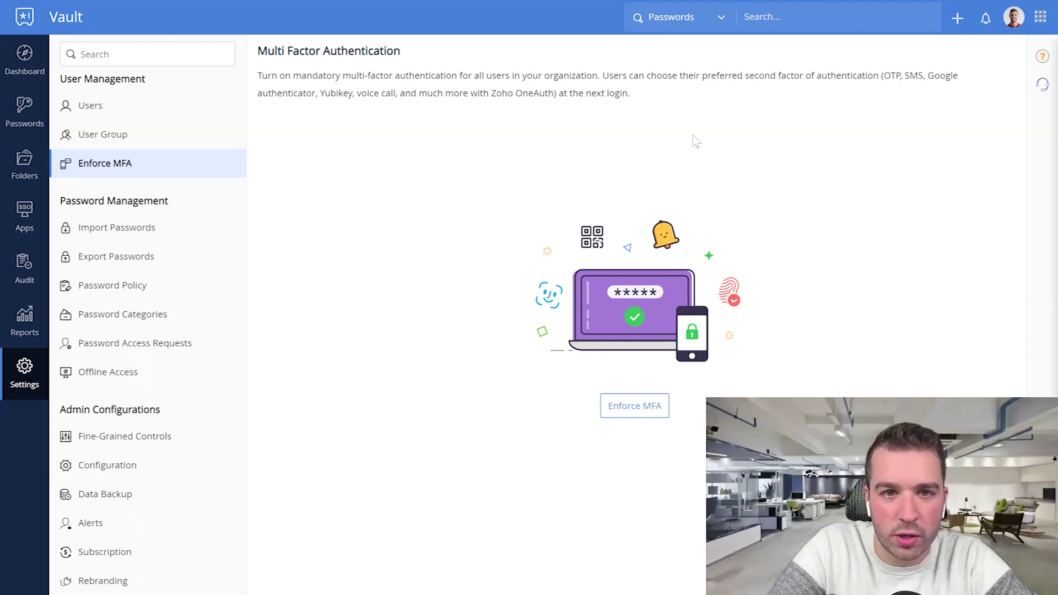
{"action": "left_click_drag", "start_coordinate": [497, 93], "coordinate": [538, 91]}
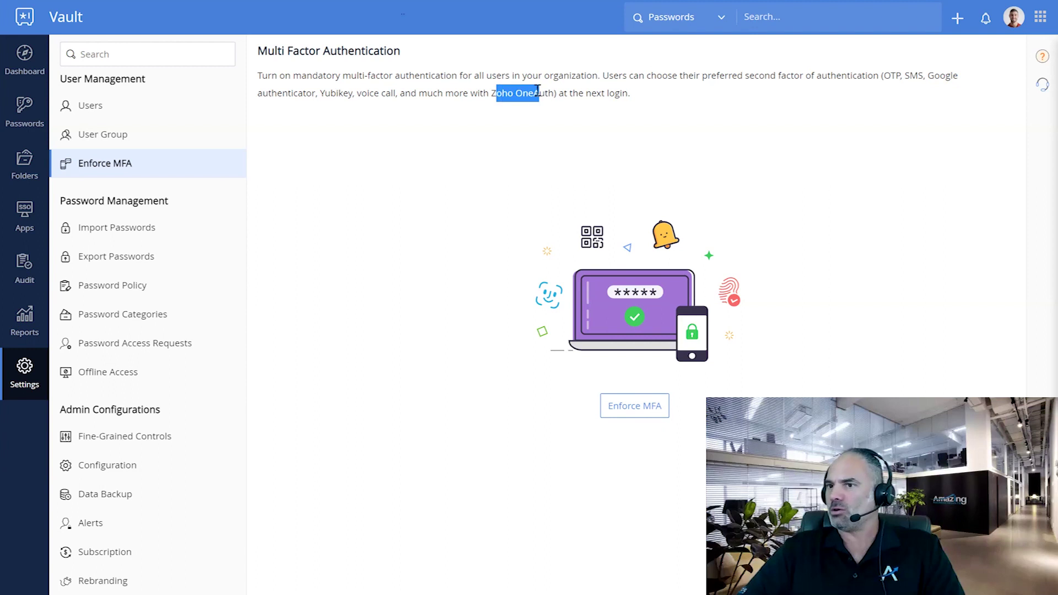
{"action": "left_click", "coordinate": [663, 185]}
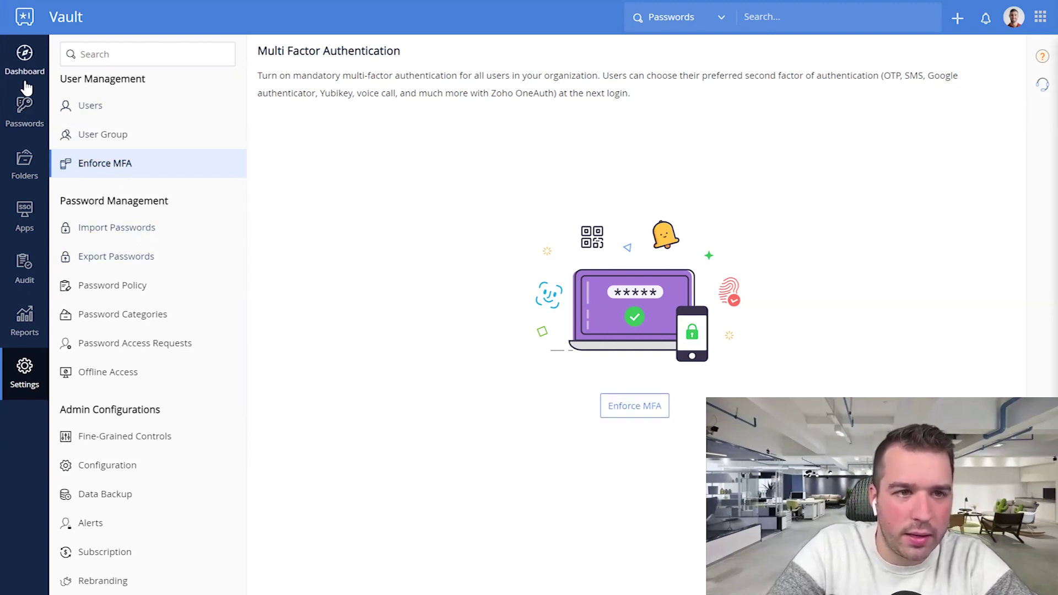
{"action": "left_click", "coordinate": [24, 110]}
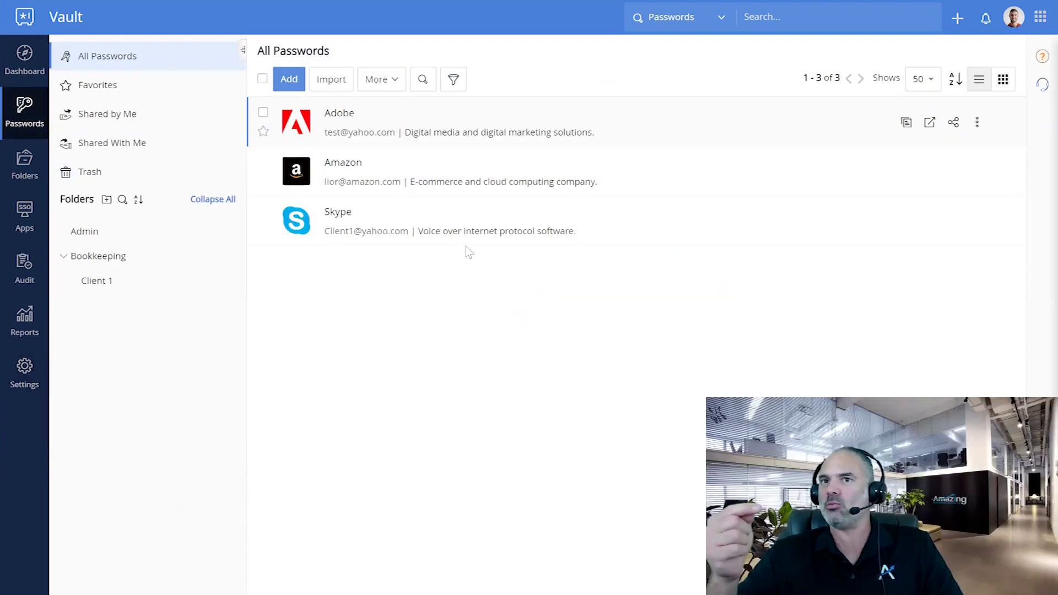
Open the Google Chrome CSV password import form in the settings and dismiss the browser's password update prompt
{"action": "left_click", "coordinate": [24, 373]}
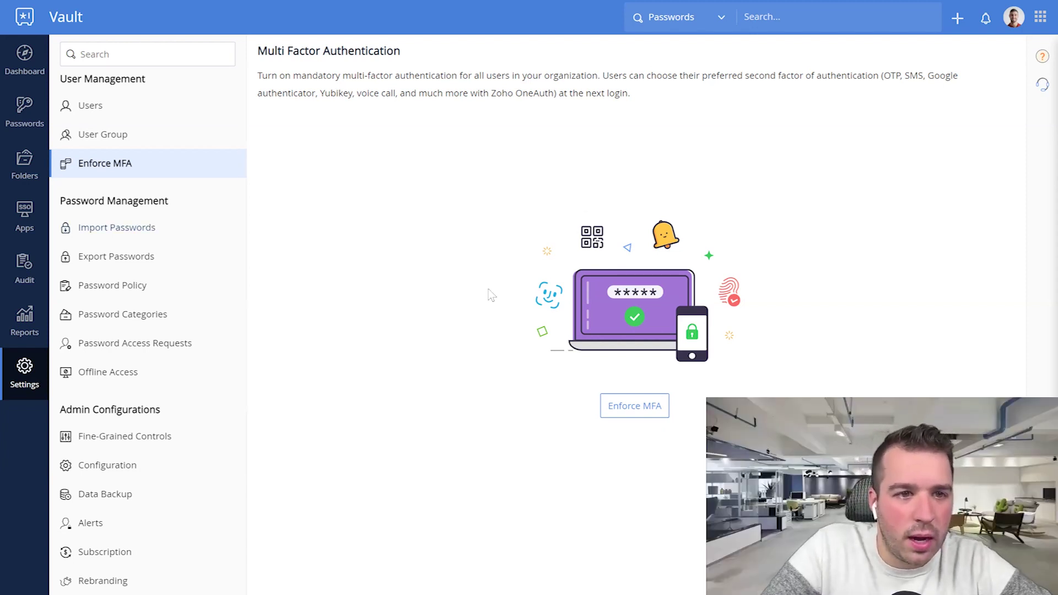
{"action": "left_click", "coordinate": [111, 232]}
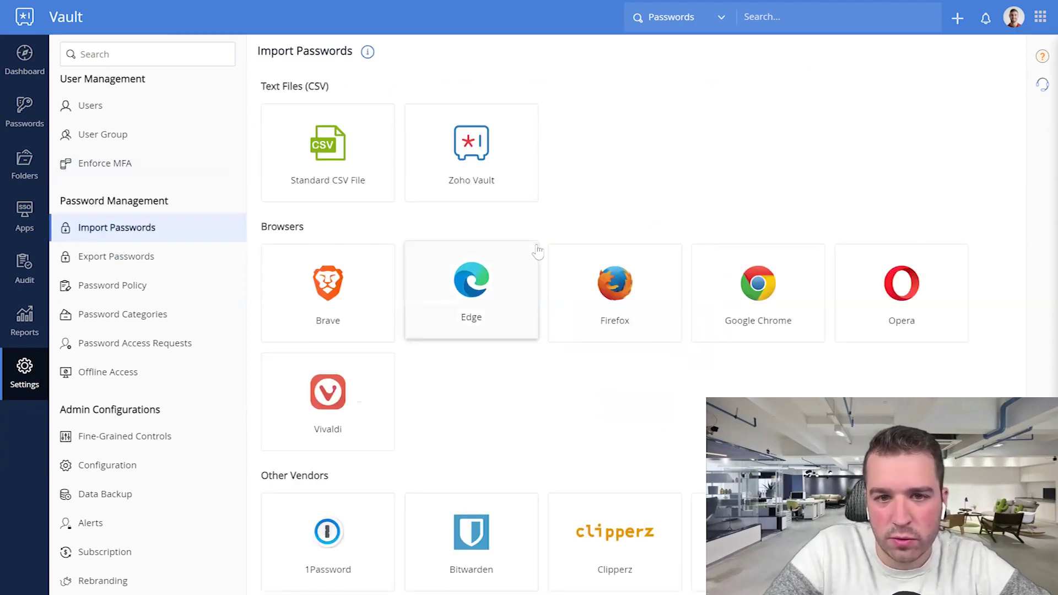
{"action": "left_click", "coordinate": [757, 296]}
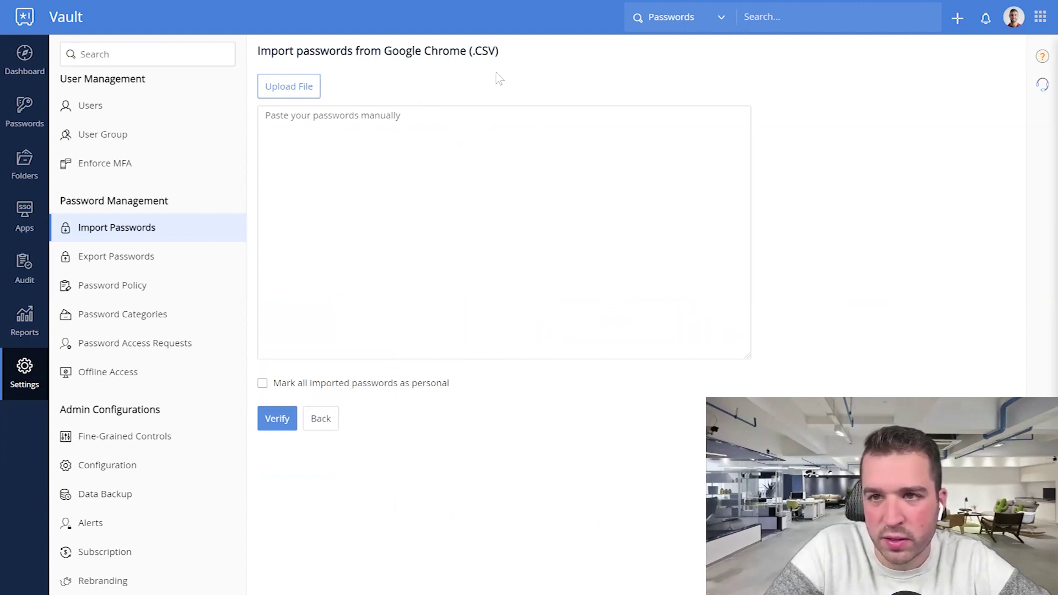
{"action": "left_click", "coordinate": [947, 1]}
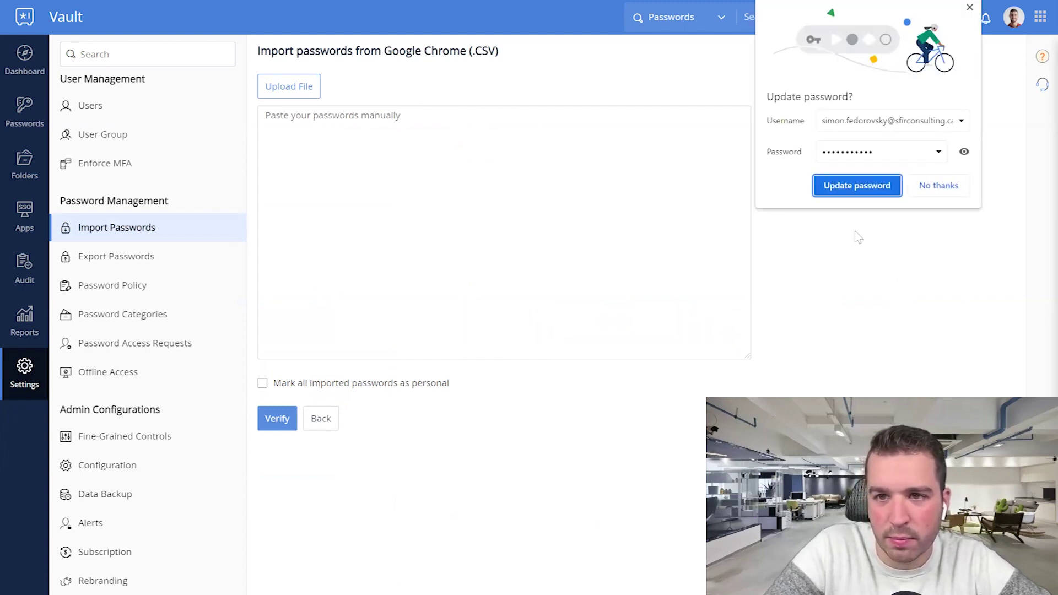
{"action": "left_click", "coordinate": [970, 9]}
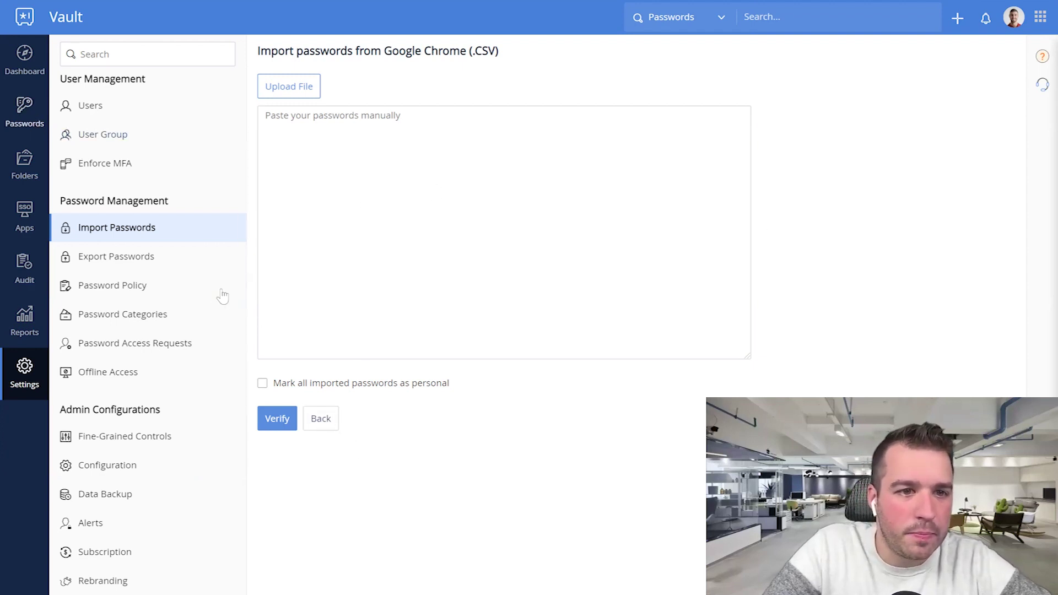
View the Skype password entry and its editable fields, closing the edit form without changes
{"action": "left_click", "coordinate": [25, 107]}
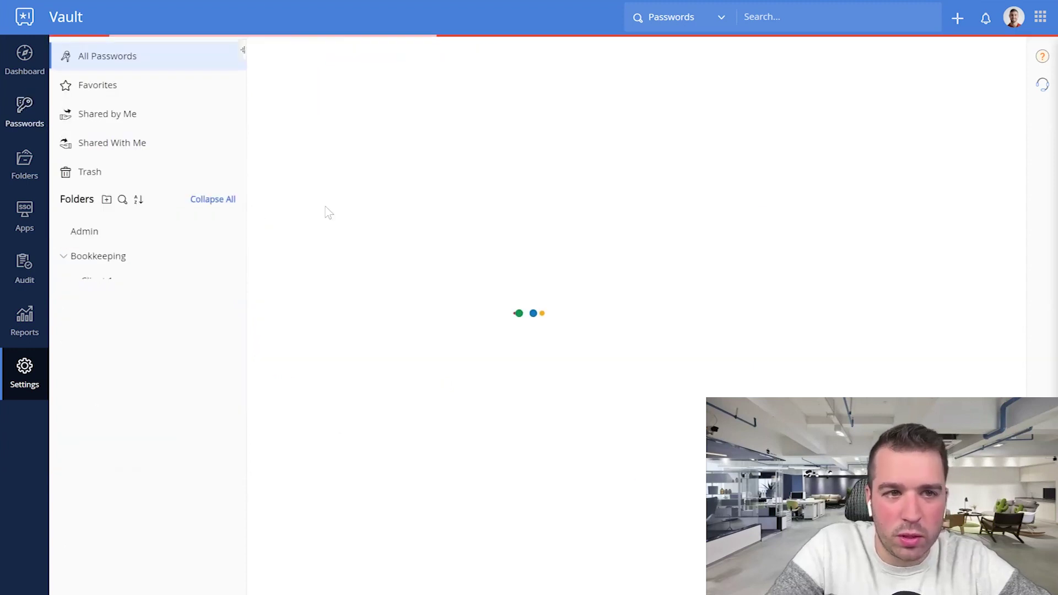
{"action": "left_click", "coordinate": [397, 218]}
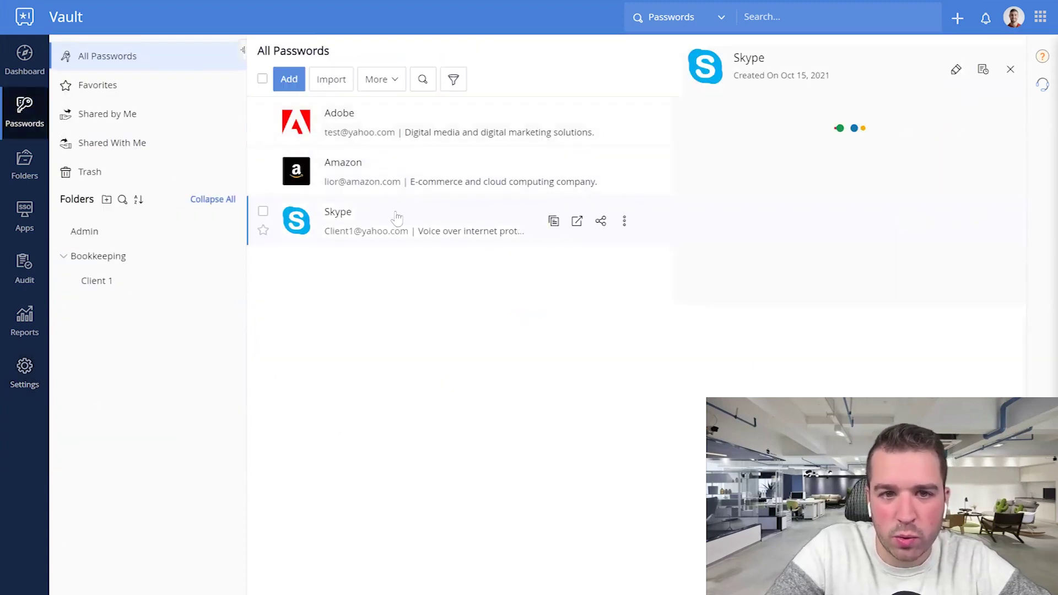
{"action": "left_click", "coordinate": [955, 70]}
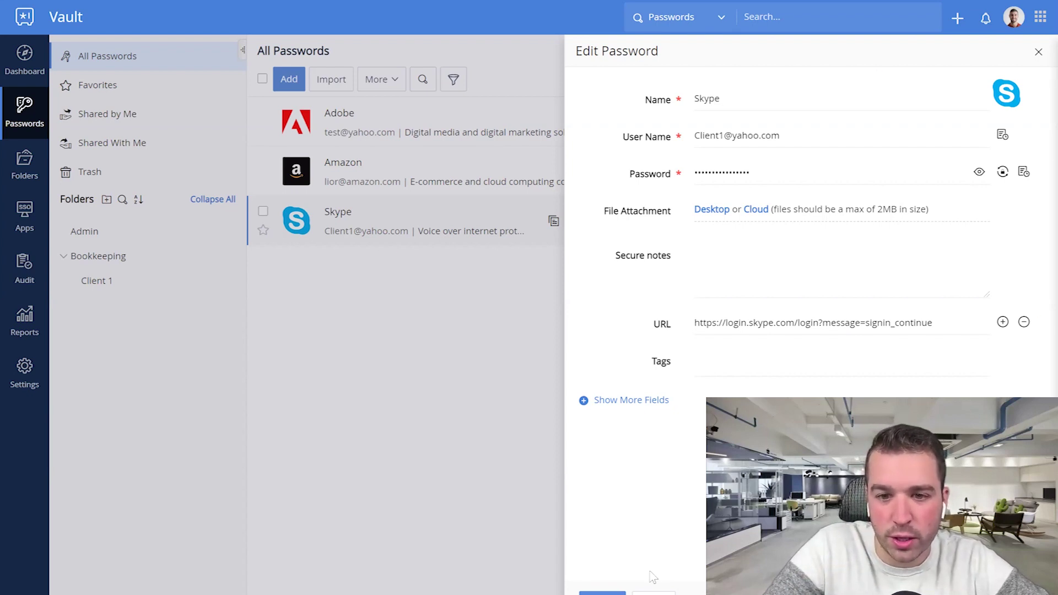
{"action": "left_click", "coordinate": [653, 590]}
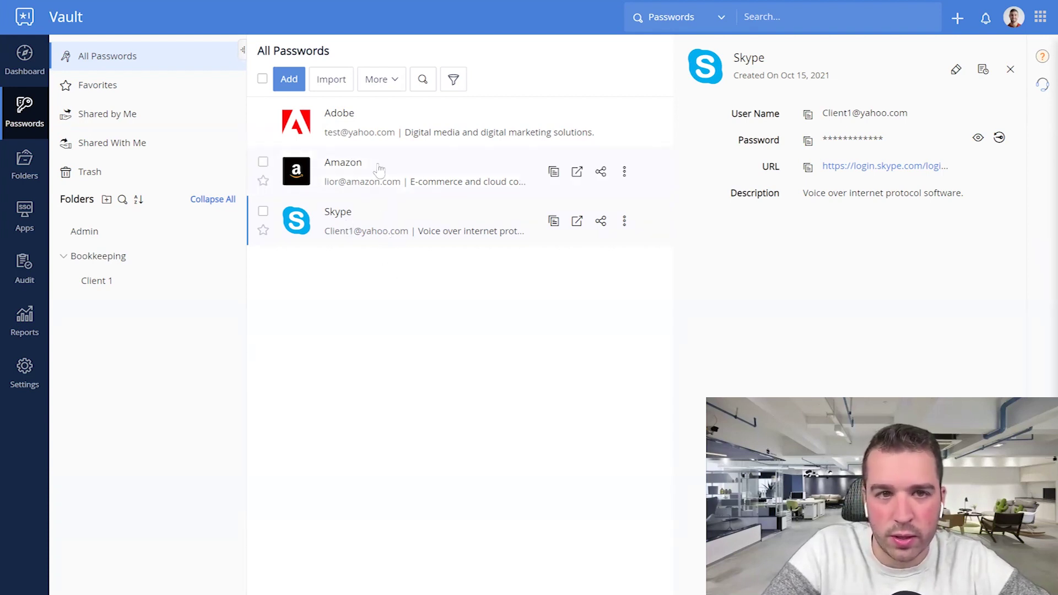
{"action": "left_click", "coordinate": [391, 80]}
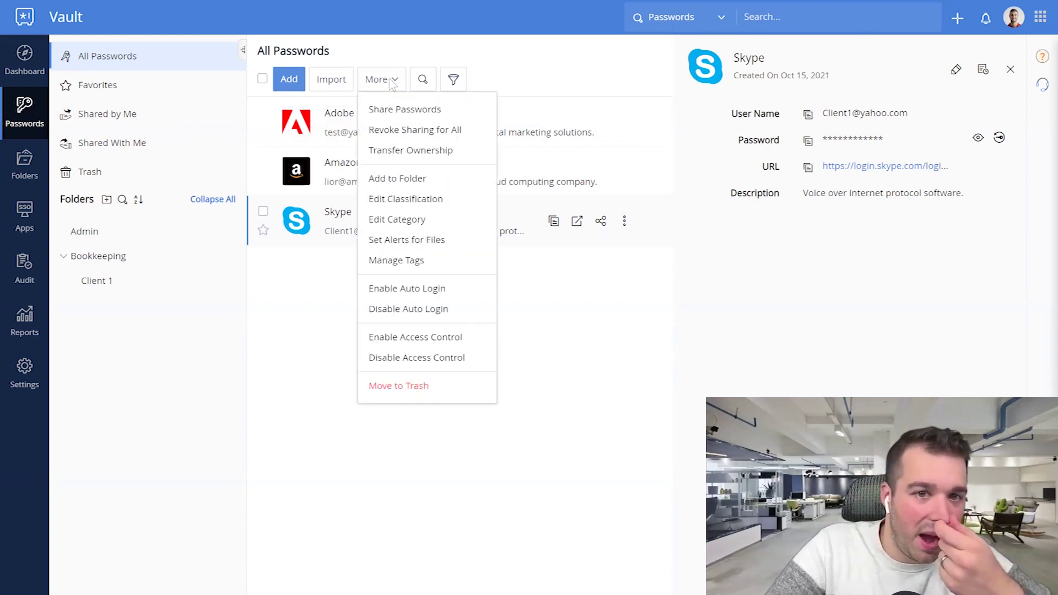
{"action": "left_click", "coordinate": [400, 115]}
{"action": "left_click", "coordinate": [628, 64]}
Open sharing for the Skype password and view the access privileges that can be granted to the listed user
{"action": "left_click", "coordinate": [262, 212]}
{"action": "left_click", "coordinate": [380, 79]}
{"action": "left_click", "coordinate": [400, 109]}
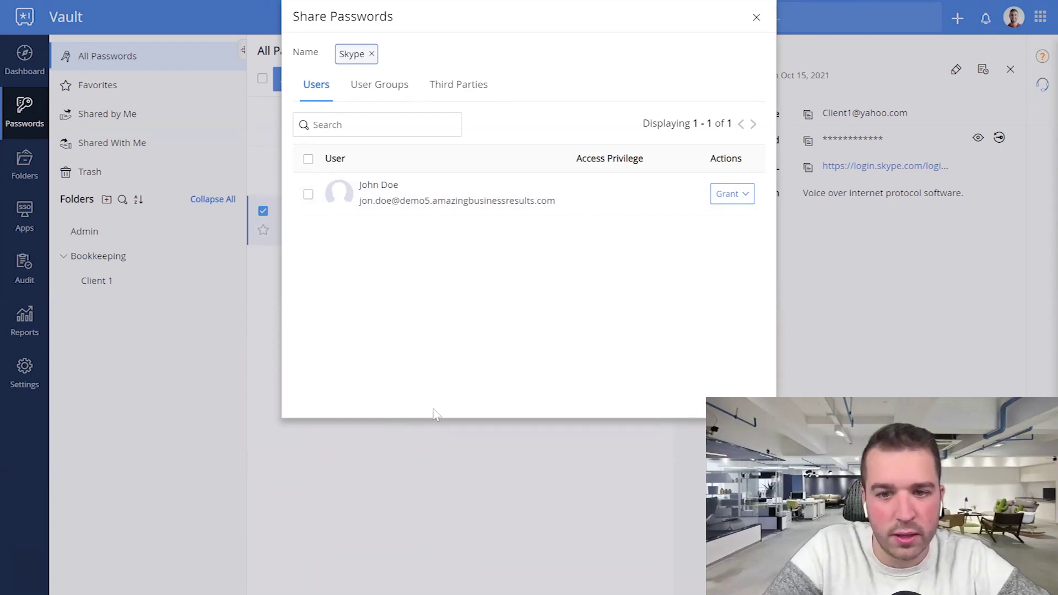
{"action": "left_click", "coordinate": [307, 193]}
{"action": "left_click", "coordinate": [731, 193]}
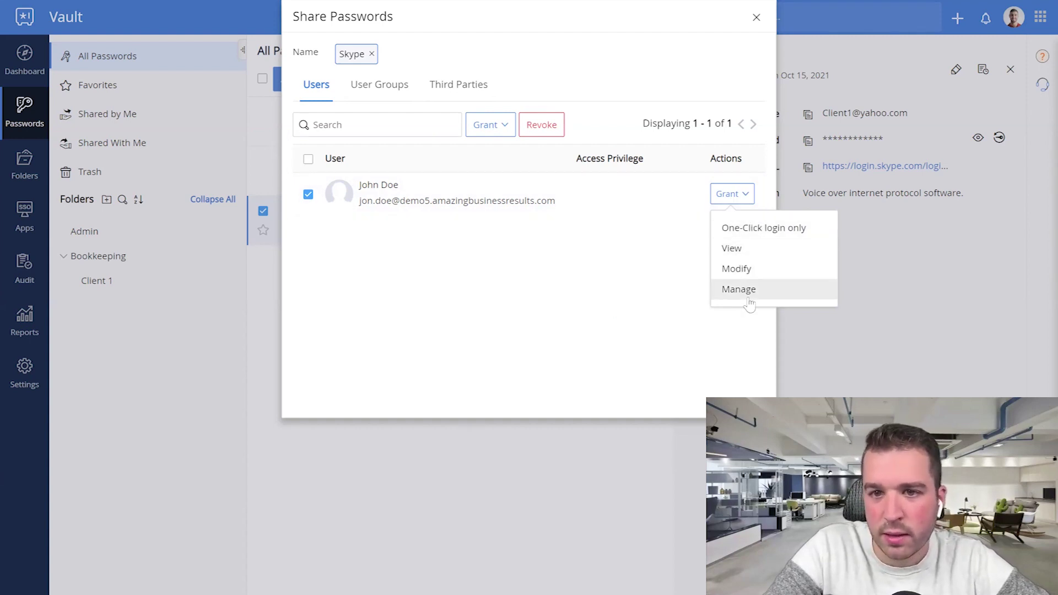
View the user groups available for sharing the Skype password and close the sharing dialog without granting access
{"action": "left_click", "coordinate": [461, 169]}
{"action": "left_click", "coordinate": [398, 88]}
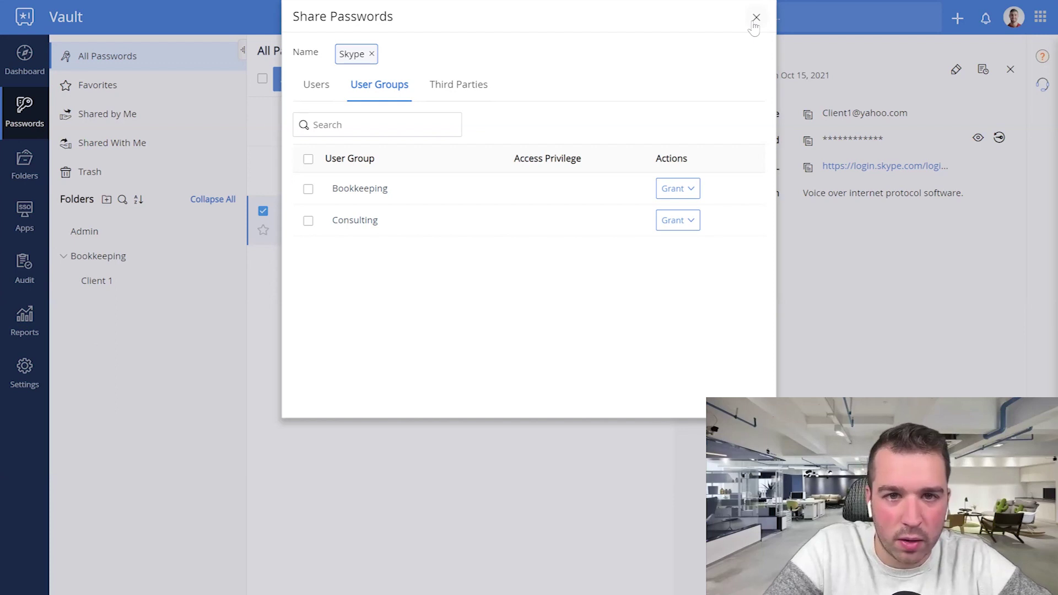
{"action": "left_click", "coordinate": [755, 18]}
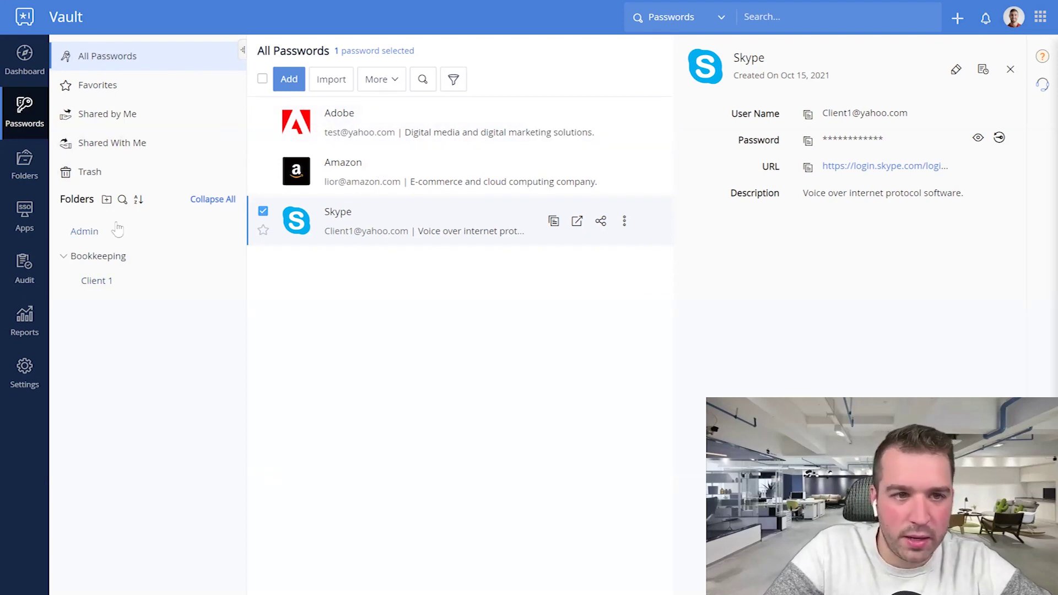
View the passwords stored in the Bookkeeping folder and in its Client 1 subfolder
{"action": "left_click", "coordinate": [100, 258]}
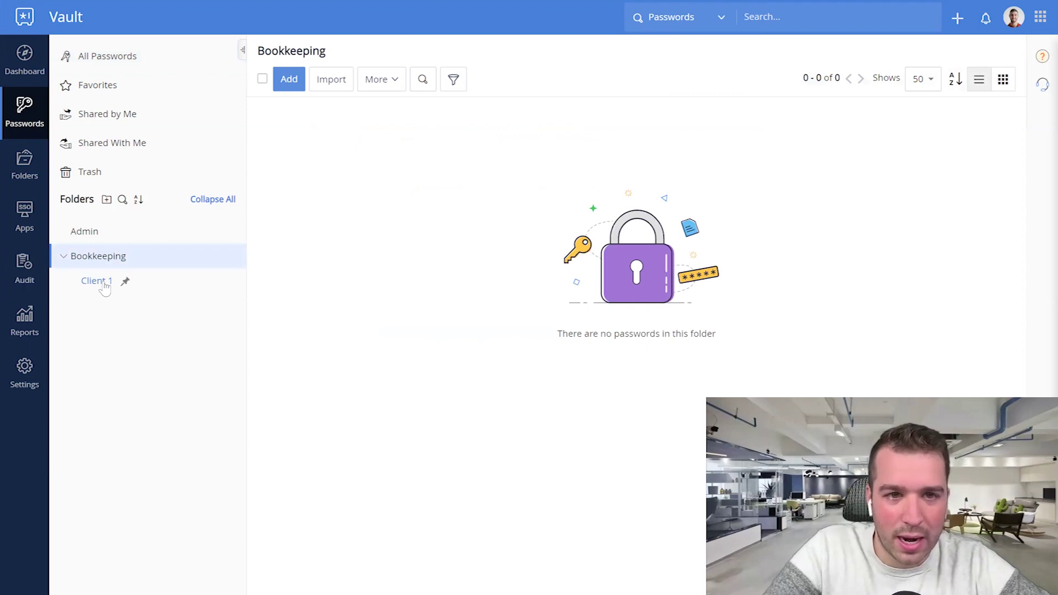
{"action": "left_click", "coordinate": [104, 285]}
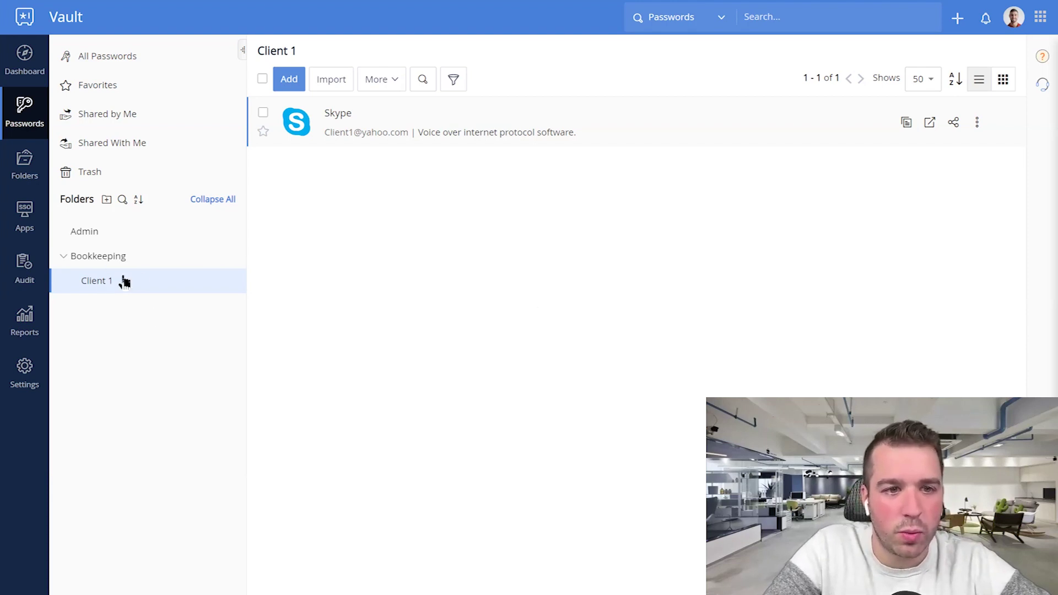
{"action": "left_click", "coordinate": [110, 257]}
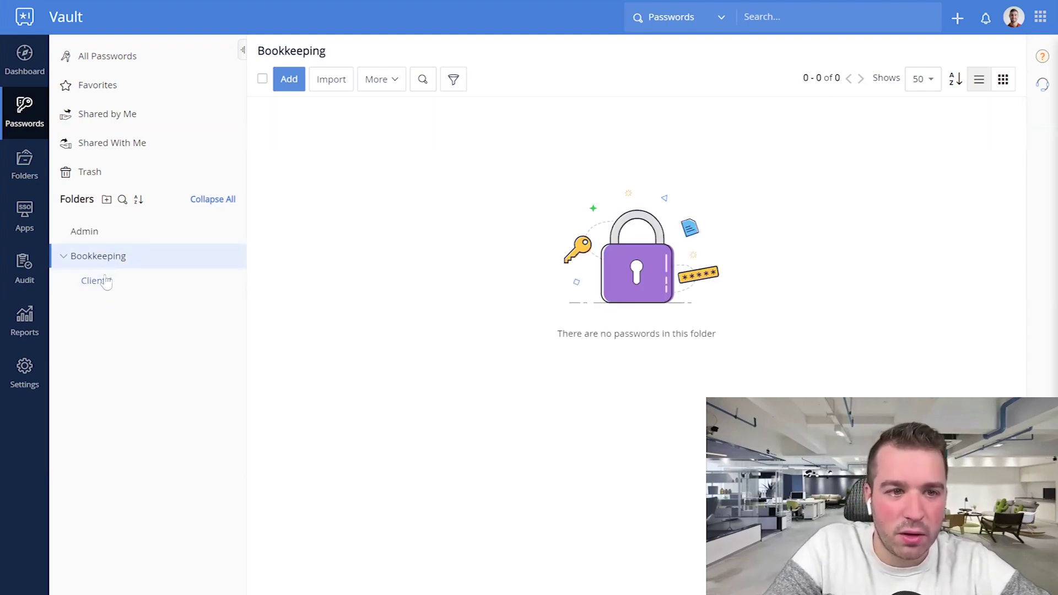
{"action": "left_click", "coordinate": [105, 280]}
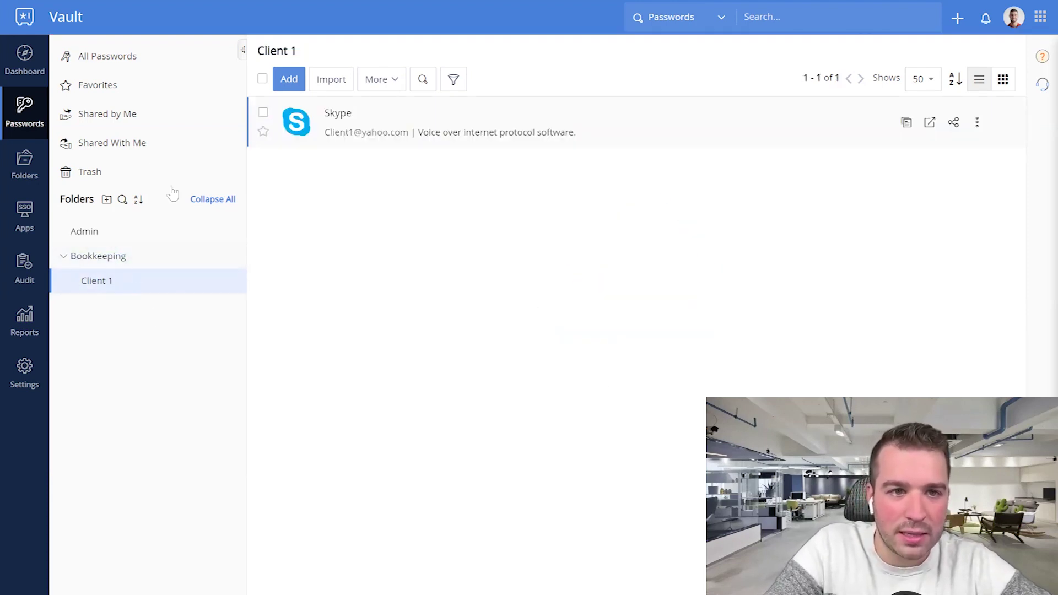
Open sharing for the Client 1 folder, view the available users and user groups, and close it without granting access
{"action": "left_click", "coordinate": [128, 280]}
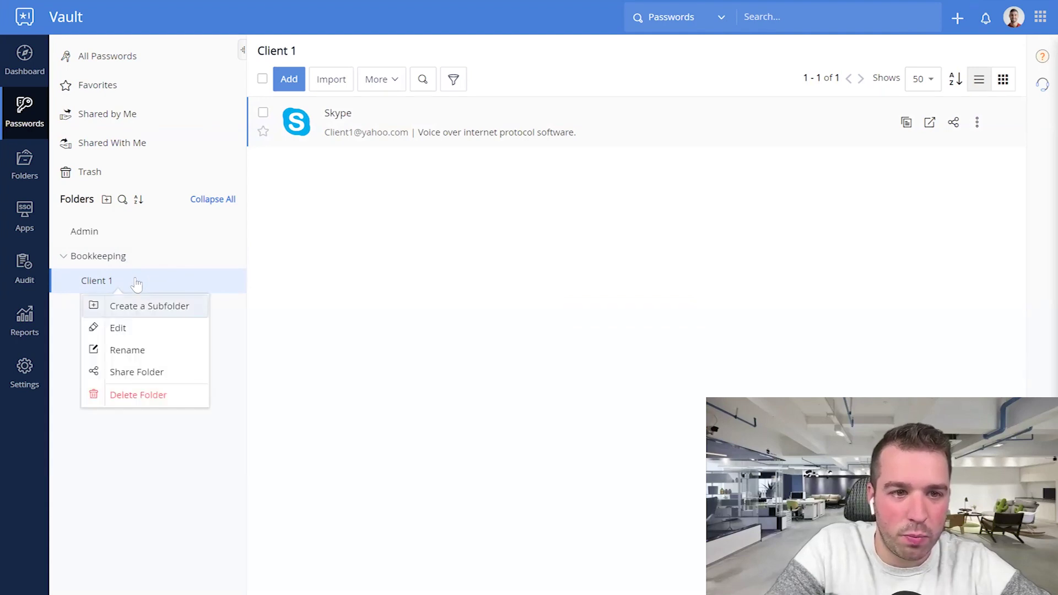
{"action": "left_click", "coordinate": [147, 374]}
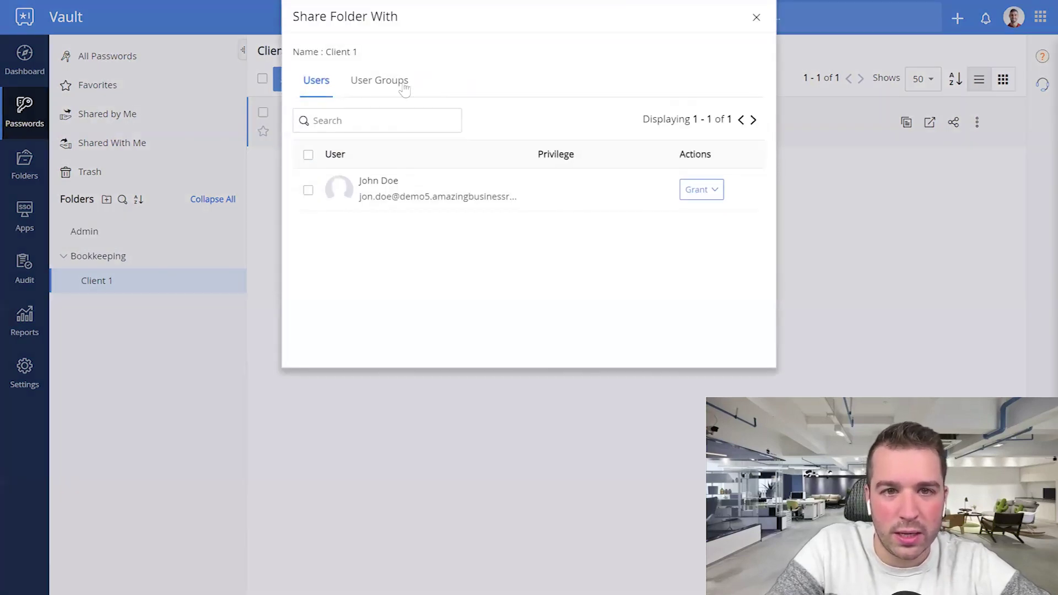
{"action": "left_click", "coordinate": [353, 89]}
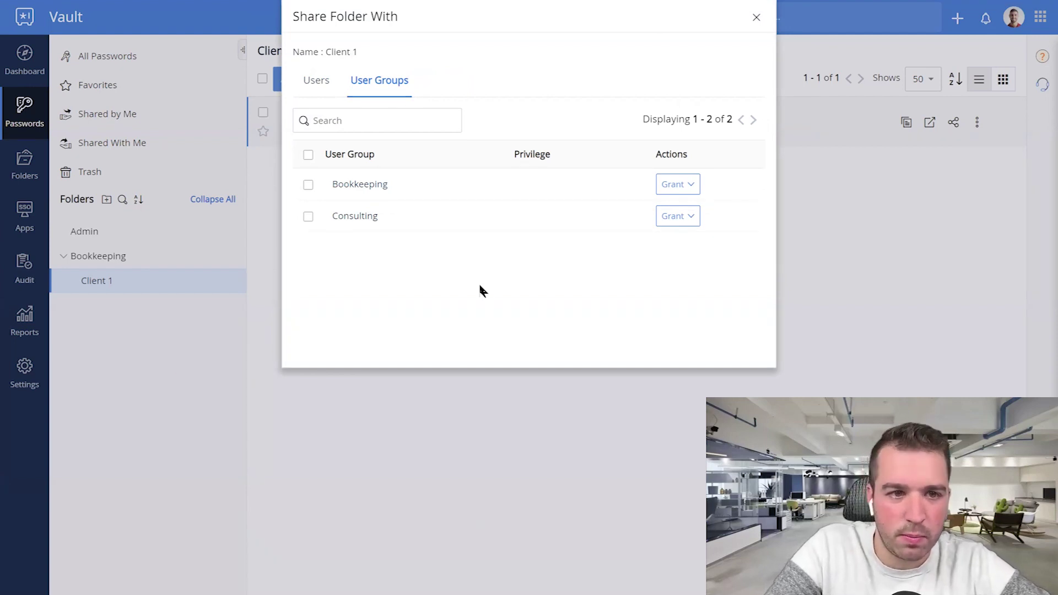
{"action": "left_click", "coordinate": [755, 19]}
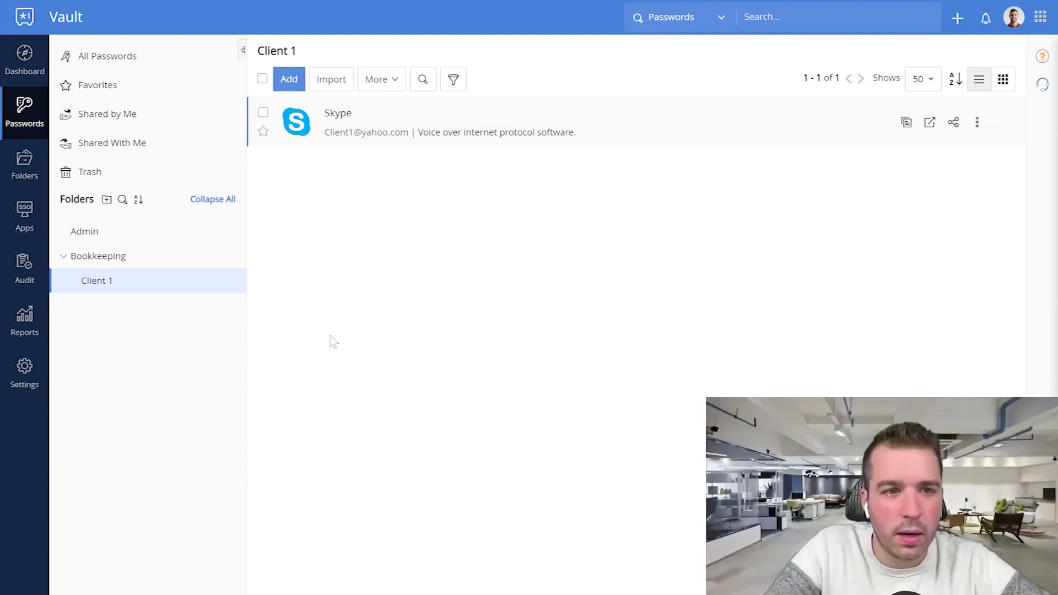
View the privileges grantable to the Bookkeeping user group for the Bookkeeping folder, try Include Subfolders, and close sharing without granting access
{"action": "right_click", "coordinate": [132, 257]}
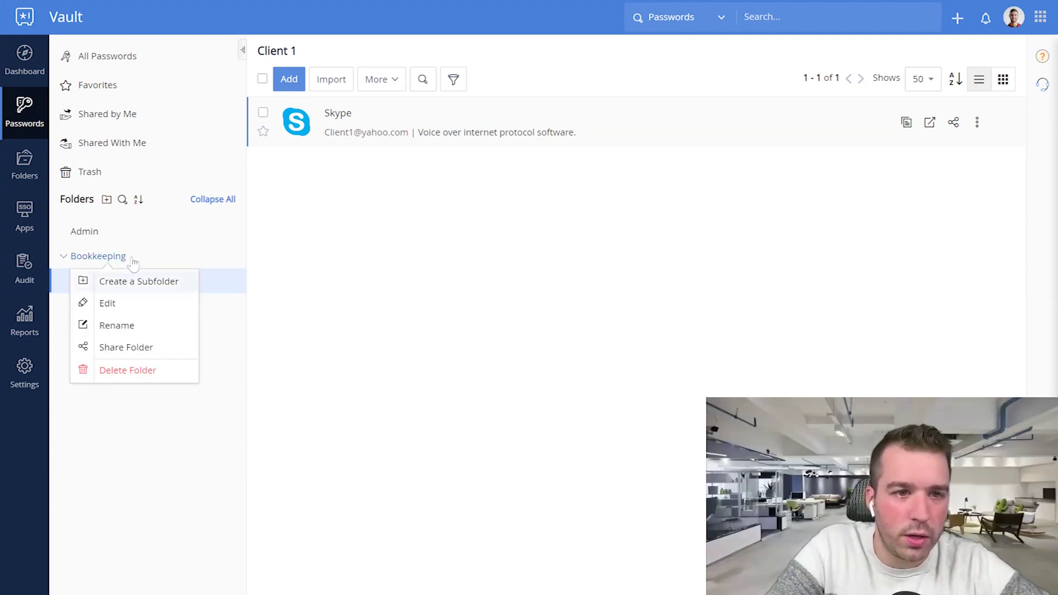
{"action": "left_click", "coordinate": [129, 347]}
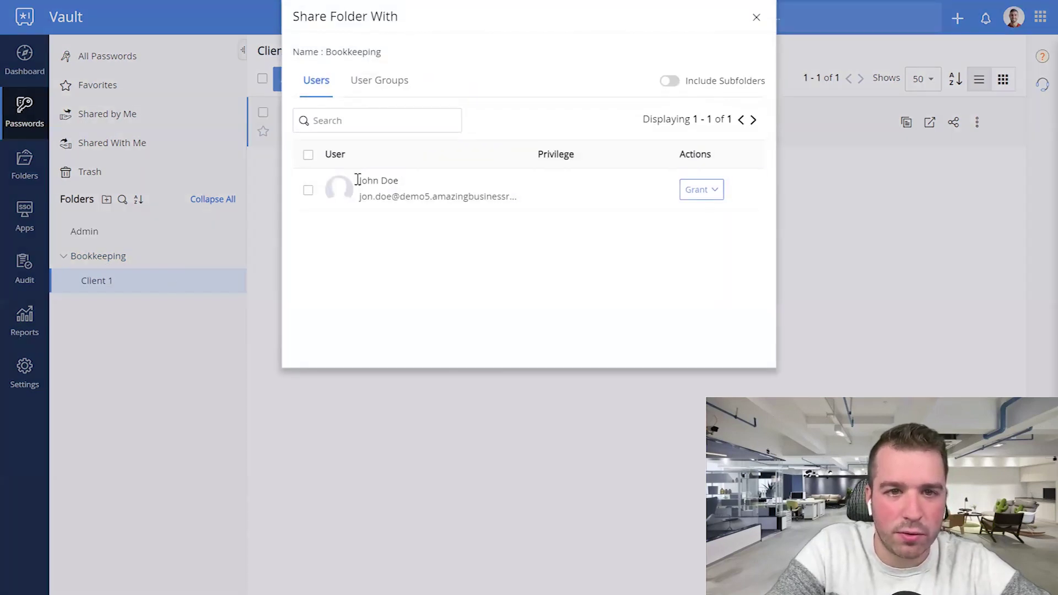
{"action": "left_click", "coordinate": [379, 80]}
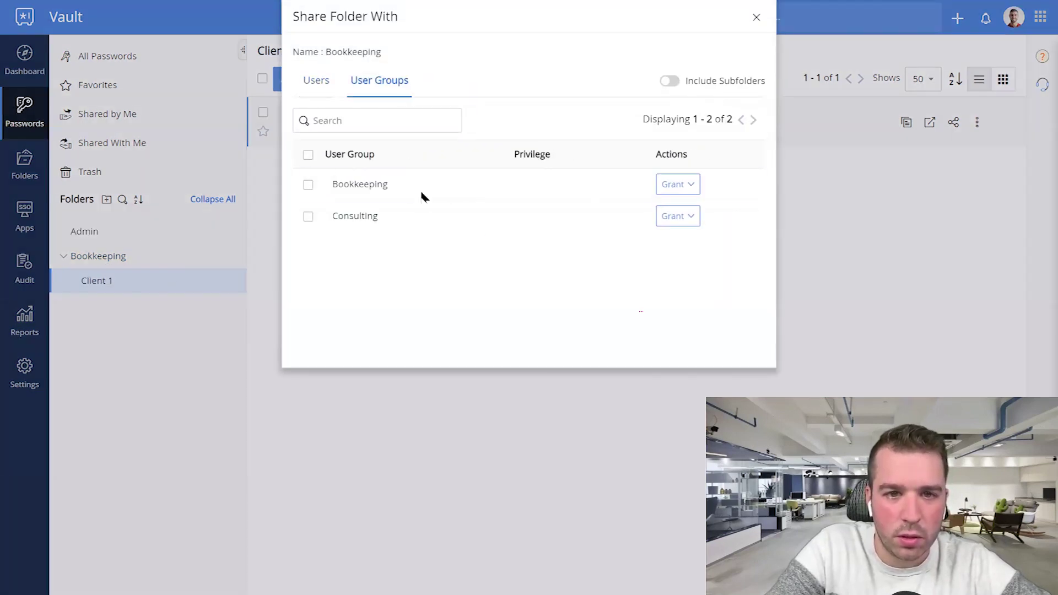
{"action": "left_click", "coordinate": [680, 188]}
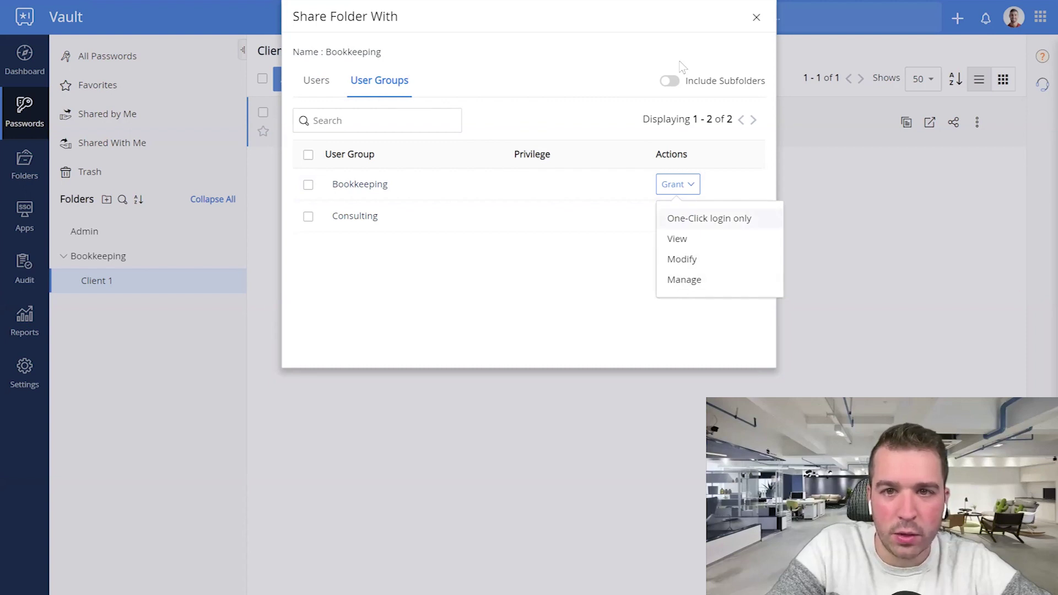
{"action": "left_click", "coordinate": [669, 81]}
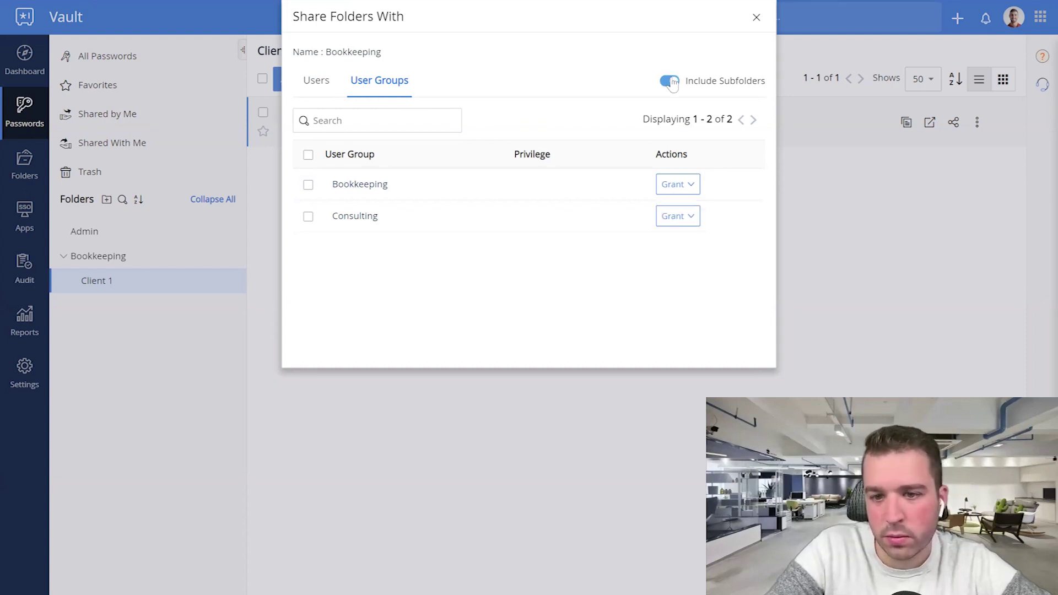
{"action": "left_click", "coordinate": [756, 18]}
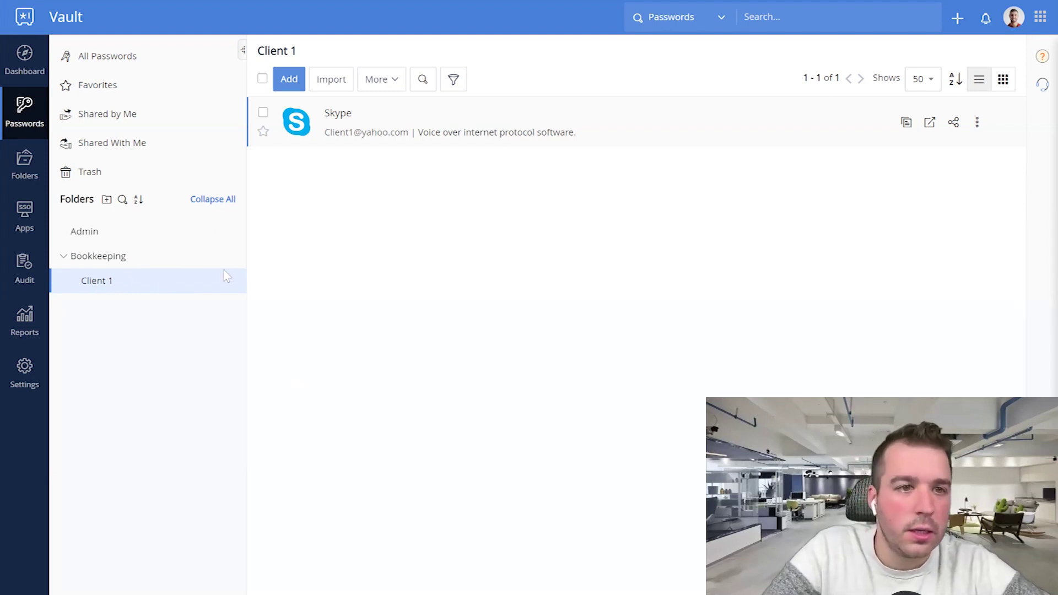
{"action": "left_click", "coordinate": [21, 379]}
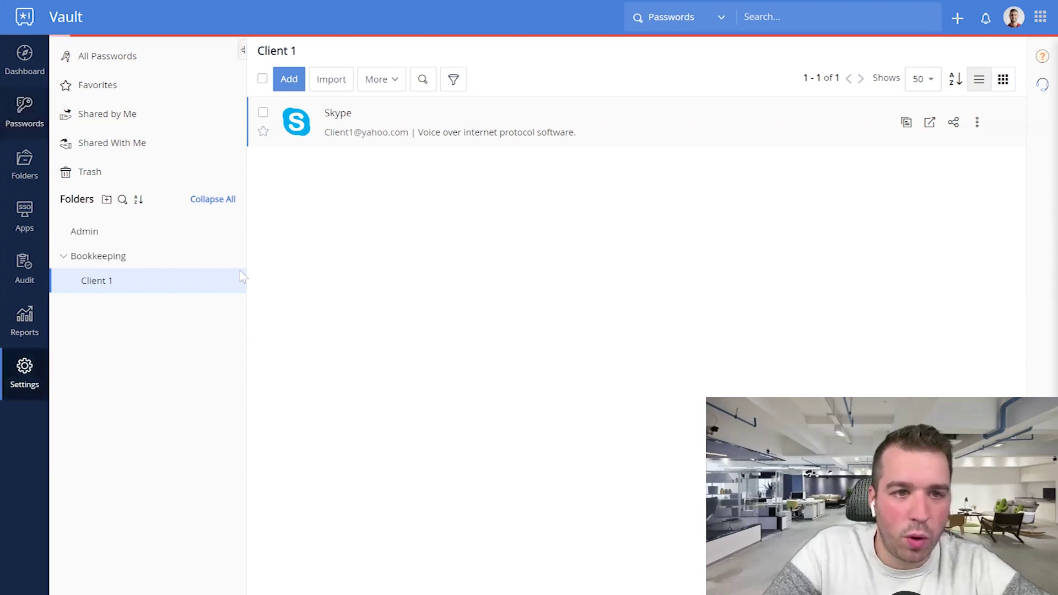
{"action": "left_click", "coordinate": [26, 113]}
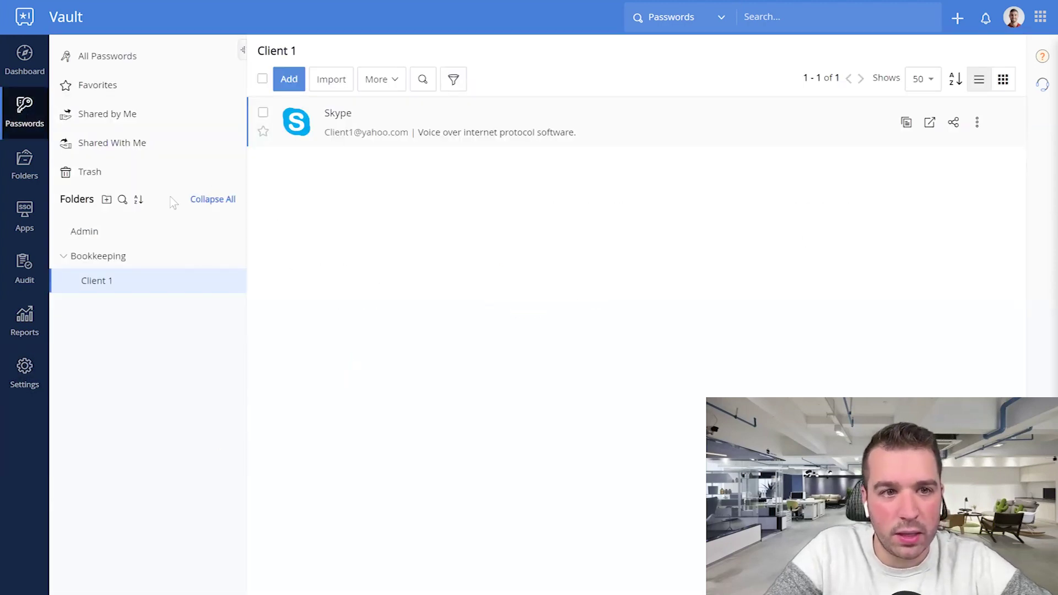
Open the access control settings for the Skype password from the full password list and examine the approval options and admin selection
{"action": "left_click", "coordinate": [116, 56]}
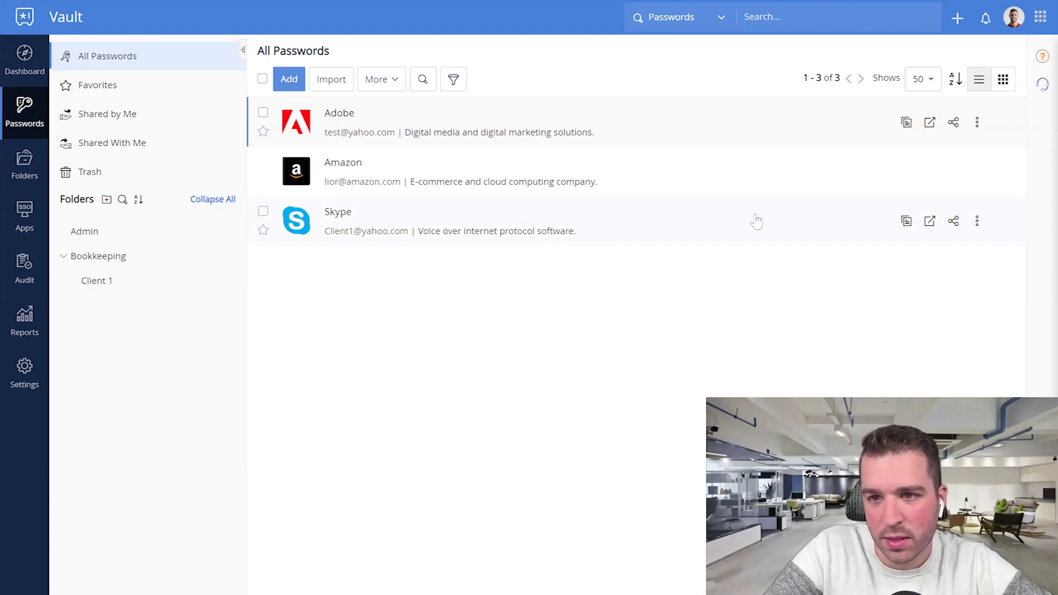
{"action": "left_click", "coordinate": [976, 221]}
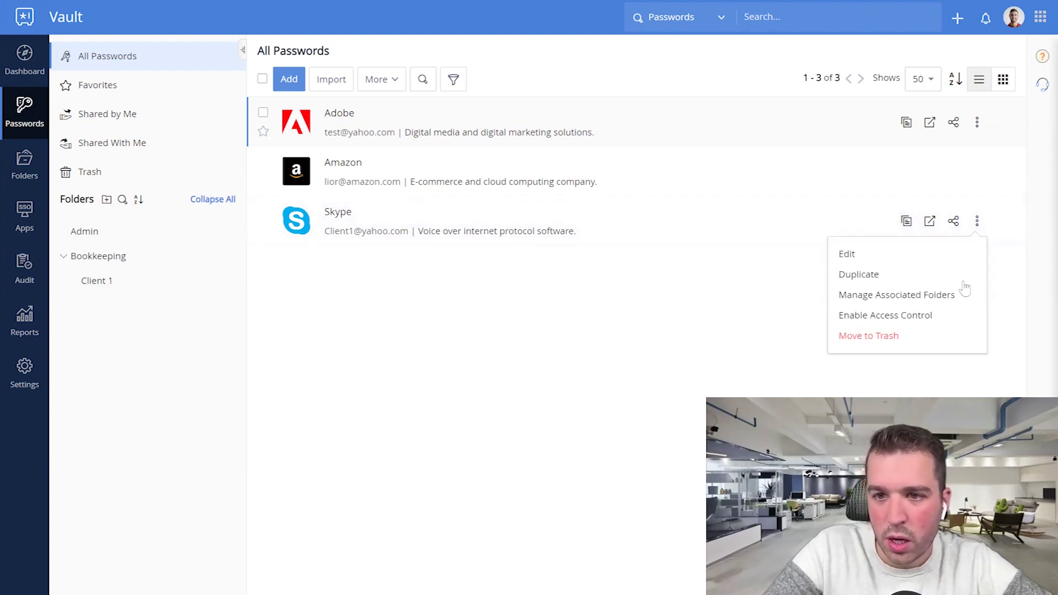
{"action": "left_click", "coordinate": [931, 315]}
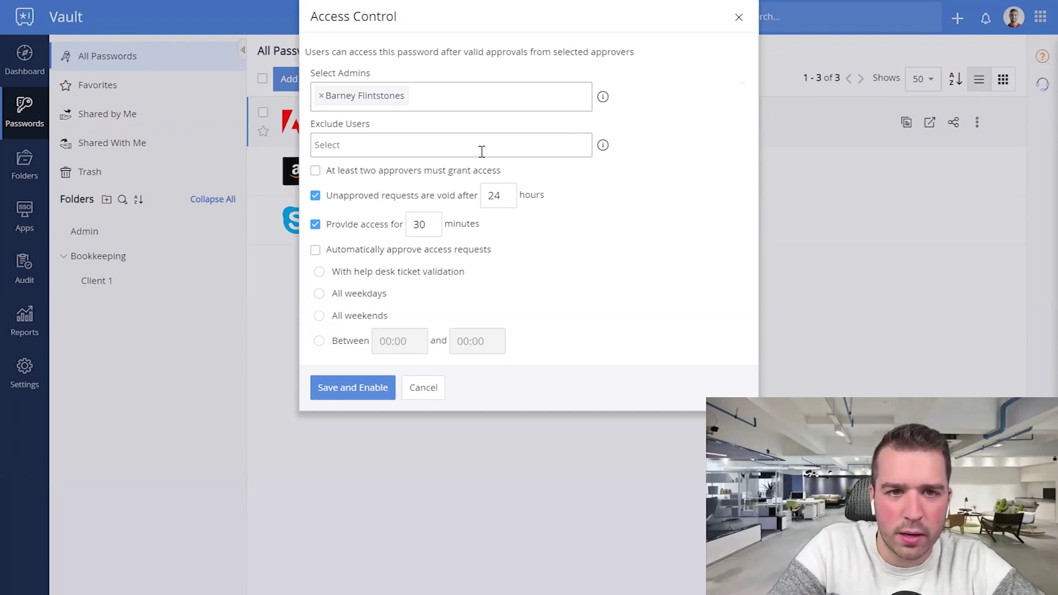
{"action": "left_click", "coordinate": [452, 109]}
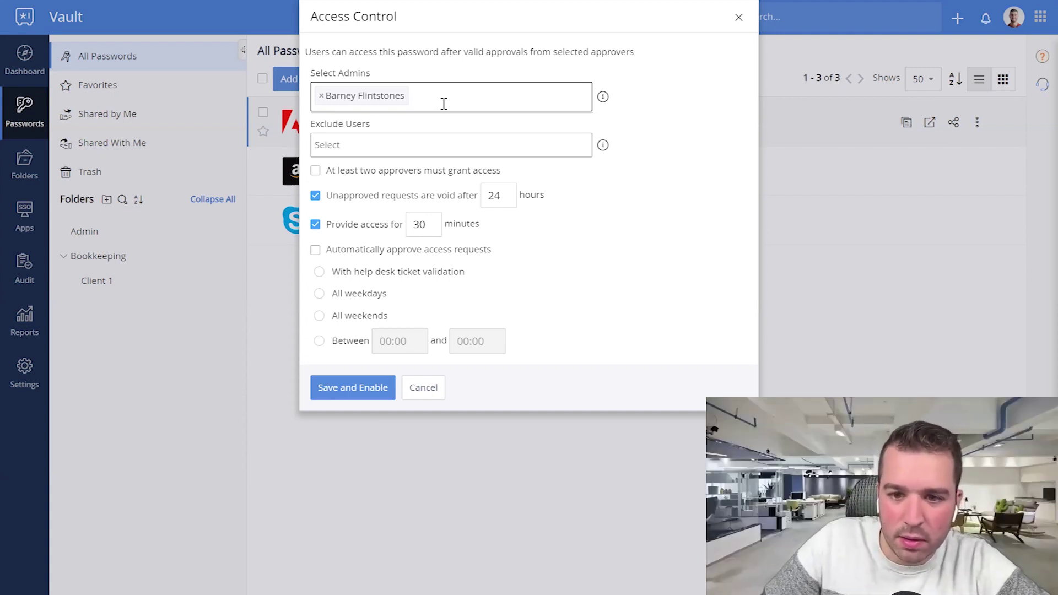
Try adding the listed user to the Skype password's excluded users, and cancel access control without saving
{"action": "left_click", "coordinate": [429, 137]}
{"action": "left_click", "coordinate": [382, 186]}
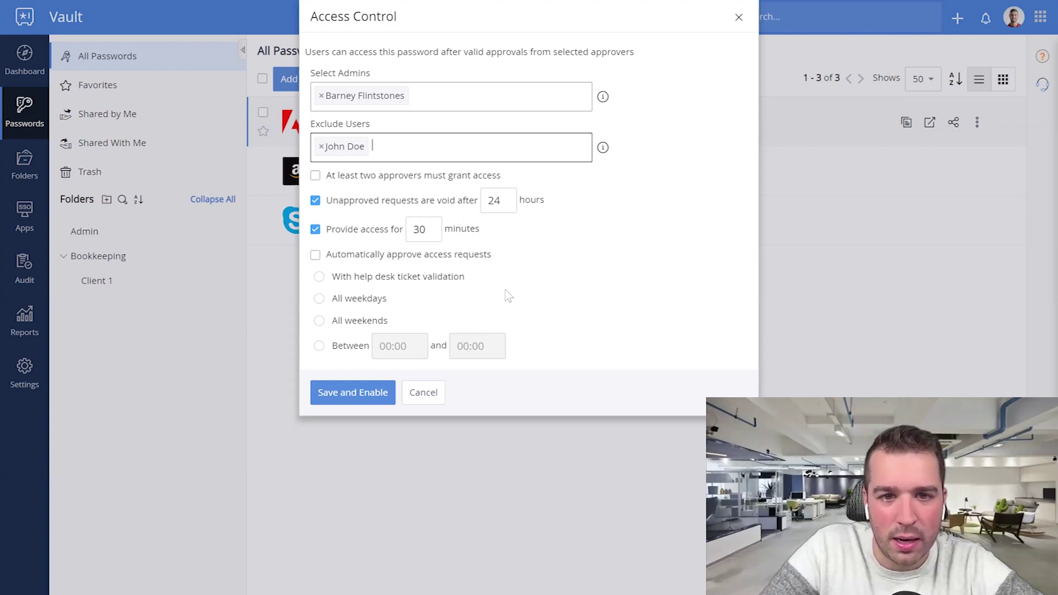
{"action": "left_click", "coordinate": [439, 393]}
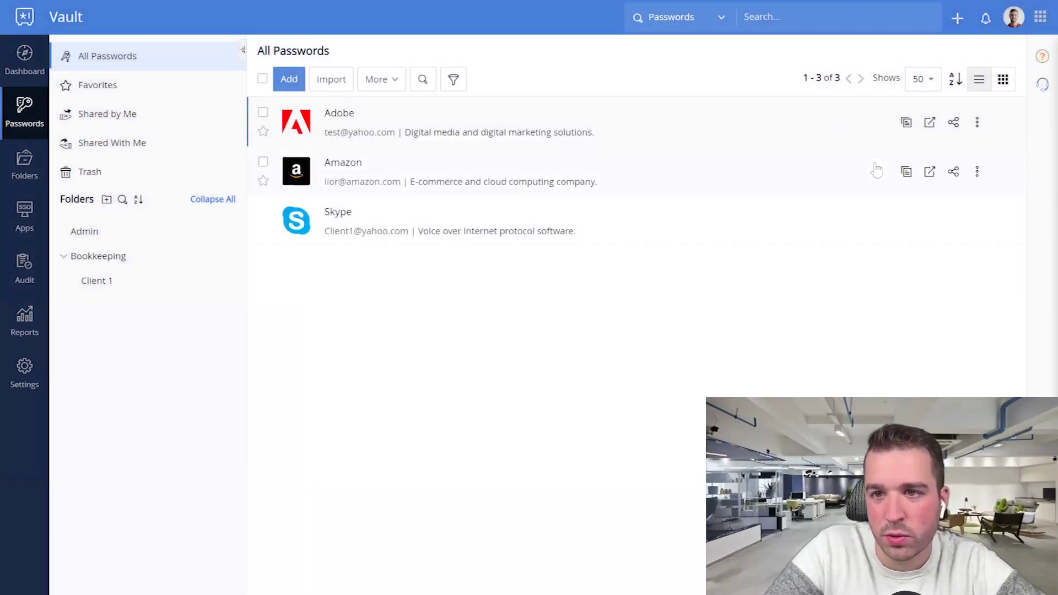
View the Skype password's sharing users, and view the access privileges grantable for the Adobe password without granting any
{"action": "left_click", "coordinate": [953, 223]}
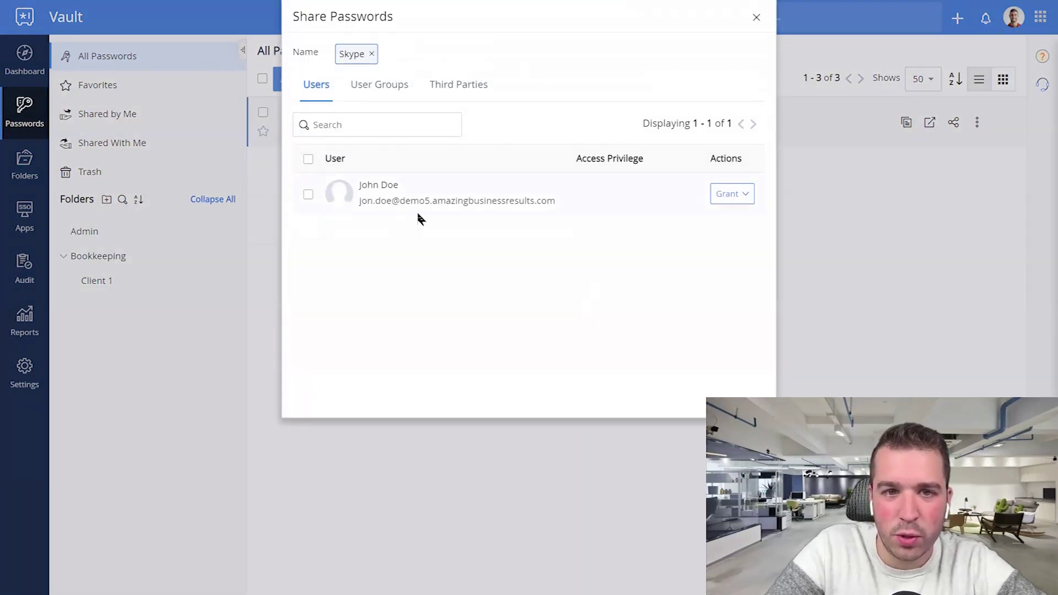
{"action": "left_click", "coordinate": [756, 17]}
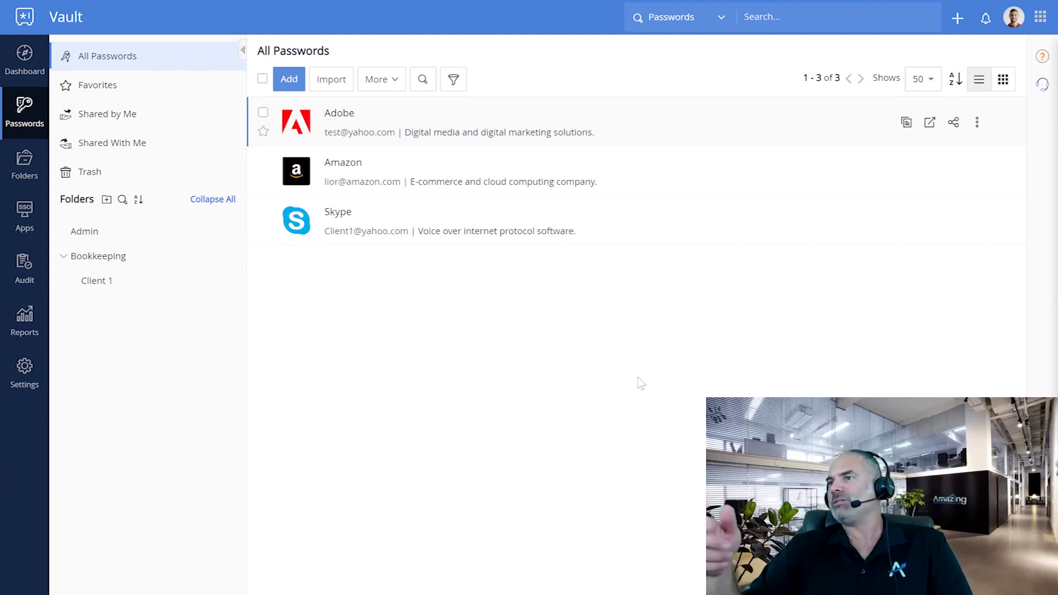
{"action": "left_click", "coordinate": [949, 127]}
{"action": "left_click", "coordinate": [731, 194]}
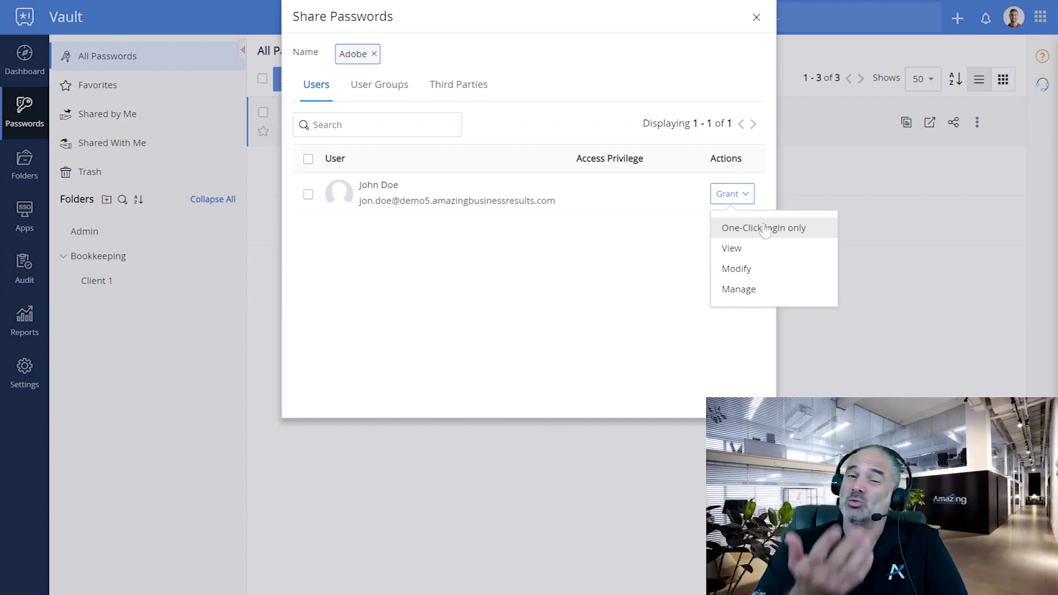
{"action": "left_click", "coordinate": [679, 275]}
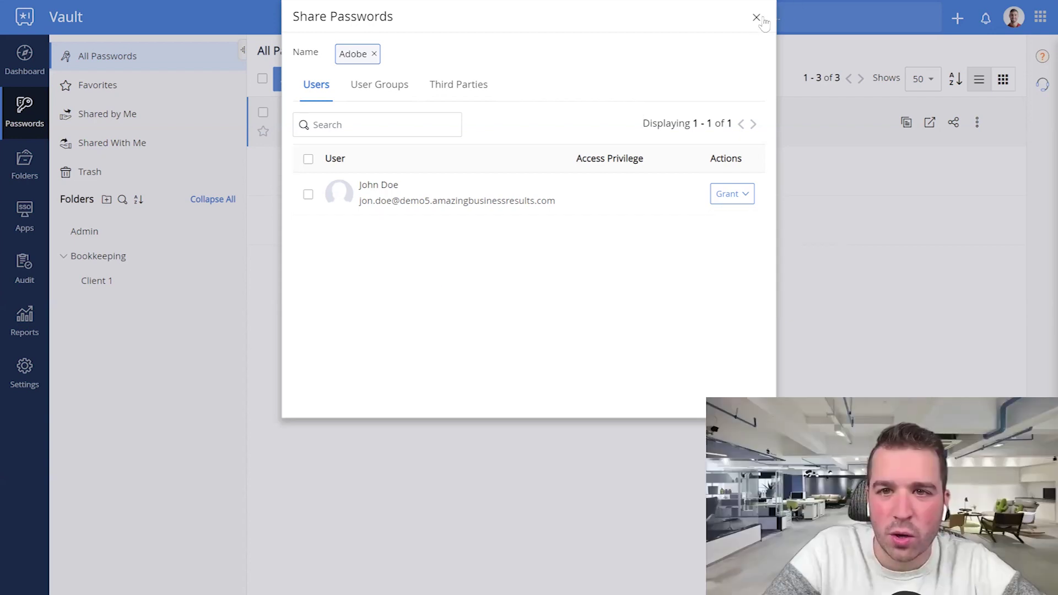
{"action": "left_click", "coordinate": [756, 18]}
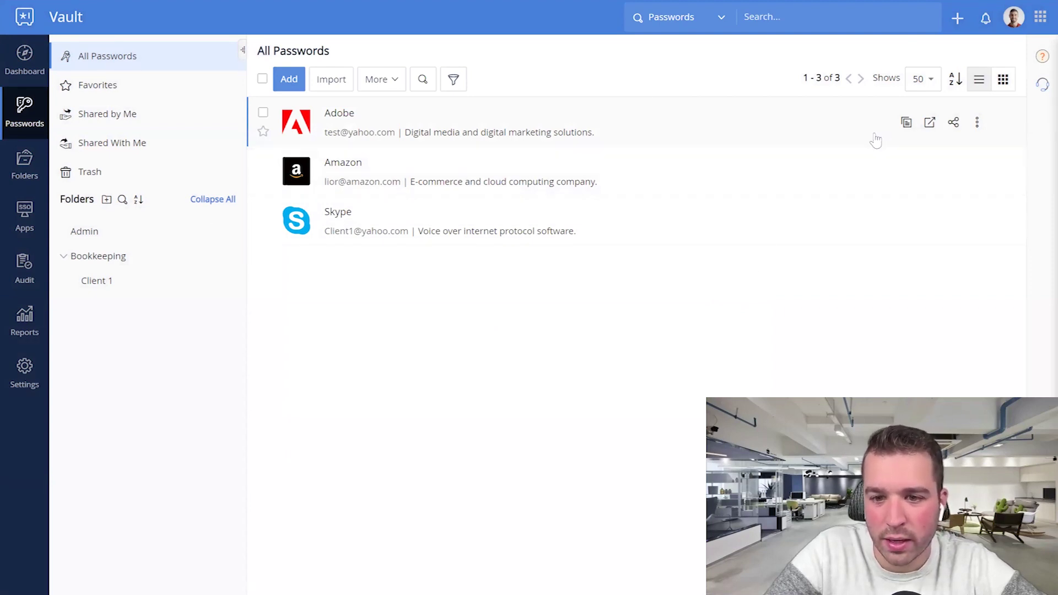
Reopen sharing for the Adobe password and review the One-Click login only, View, Modify and Manage privileges, closing it without granting access
{"action": "left_click", "coordinate": [954, 122]}
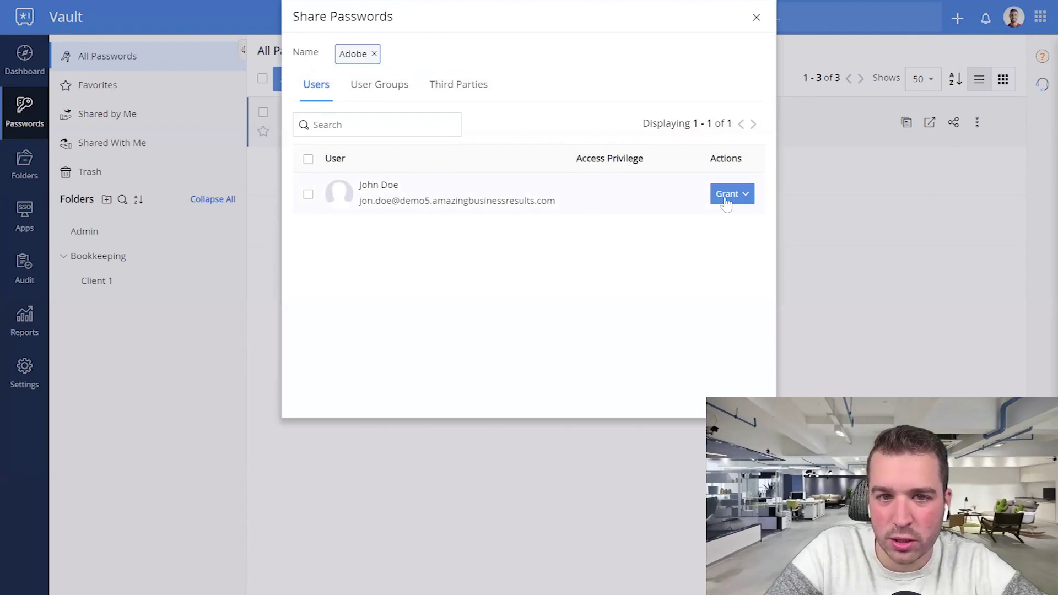
{"action": "left_click", "coordinate": [726, 198]}
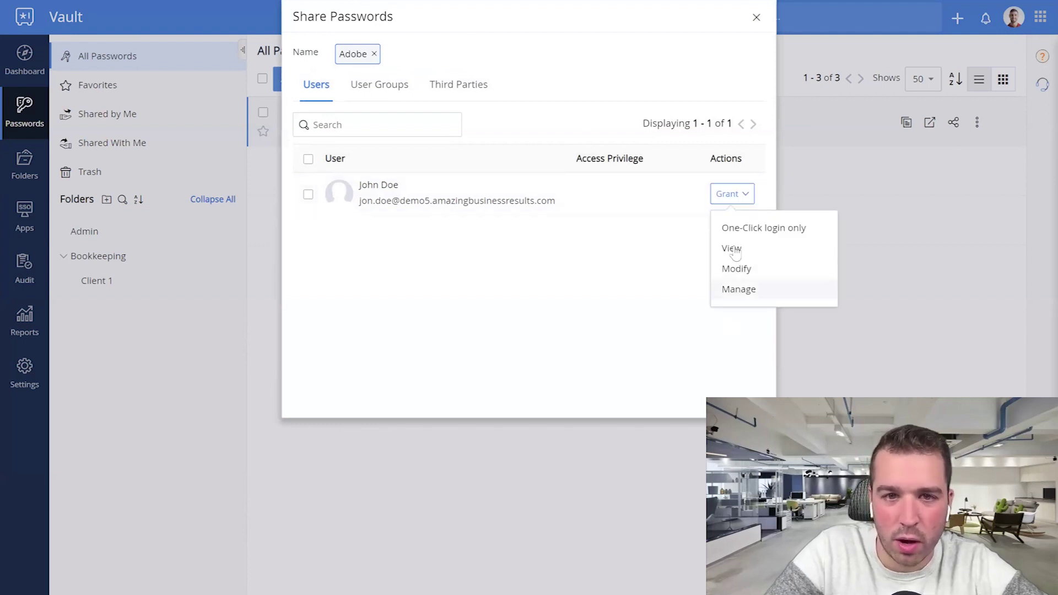
{"action": "left_click", "coordinate": [641, 43]}
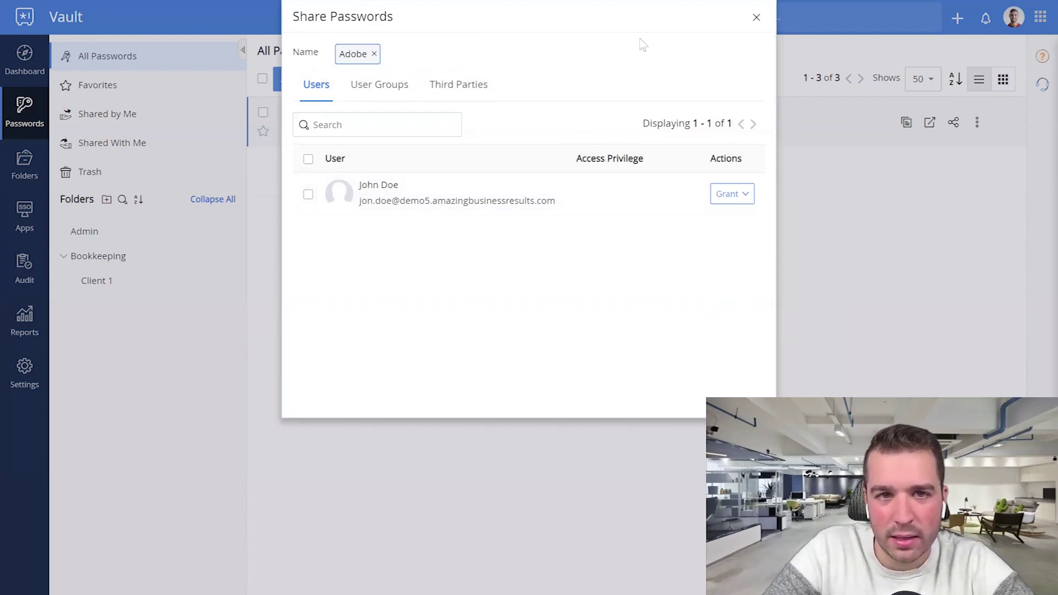
{"action": "left_click", "coordinate": [752, 18]}
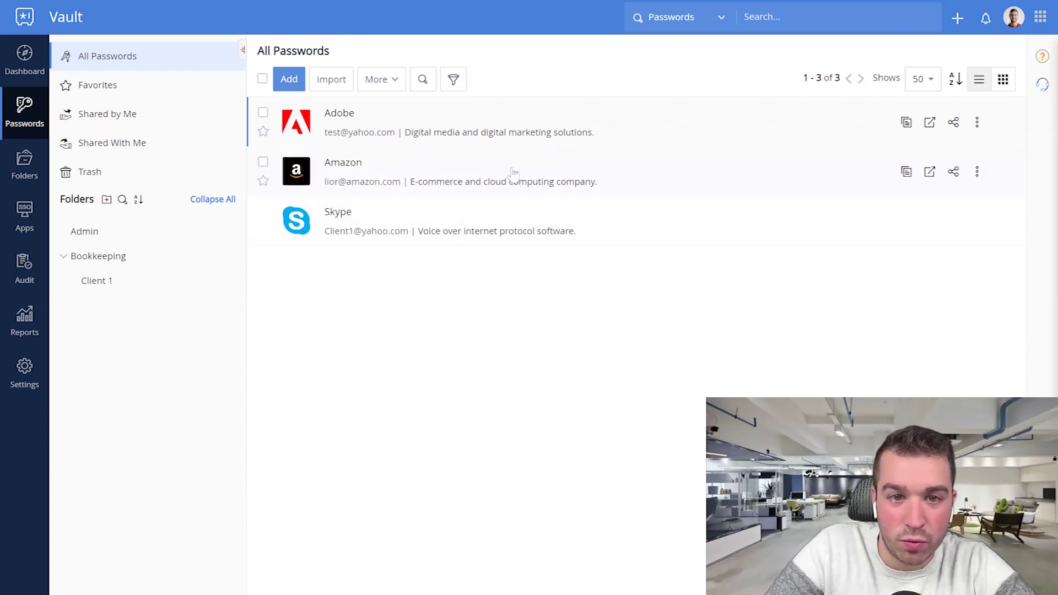
Open the site catalog for adding a new site password and browse the available sites by category
{"action": "left_click", "coordinate": [286, 81]}
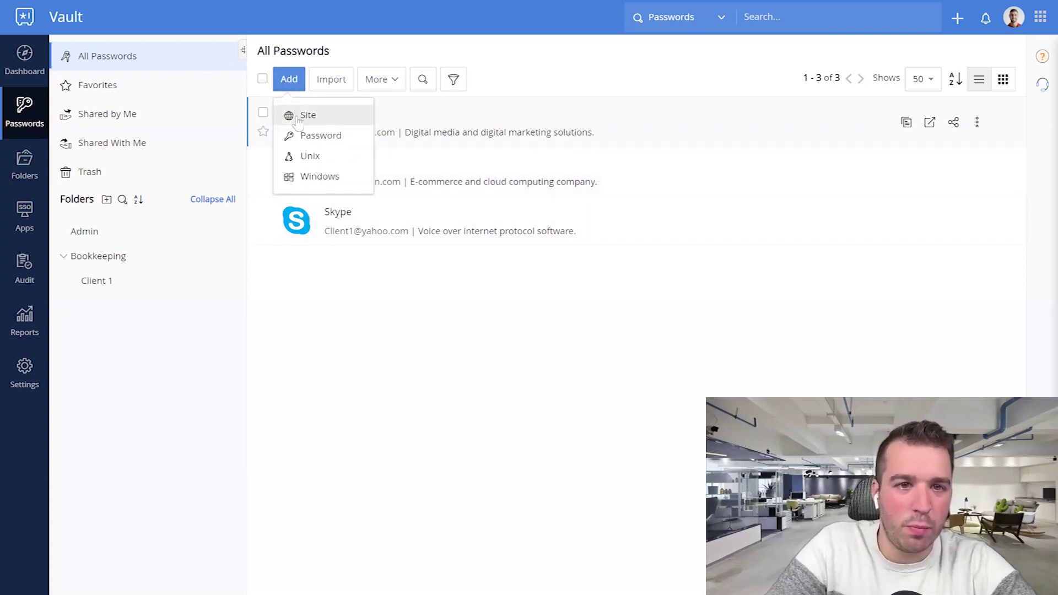
{"action": "left_click", "coordinate": [303, 123]}
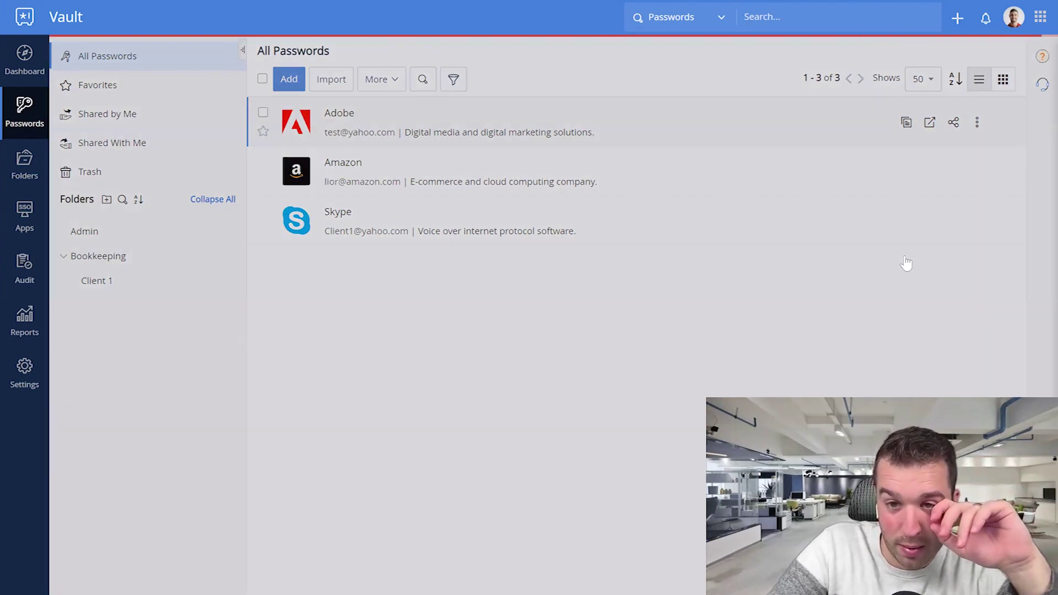
{"action": "scroll", "coordinate": [906, 263], "scroll_direction": "down", "scroll_amount": 10}
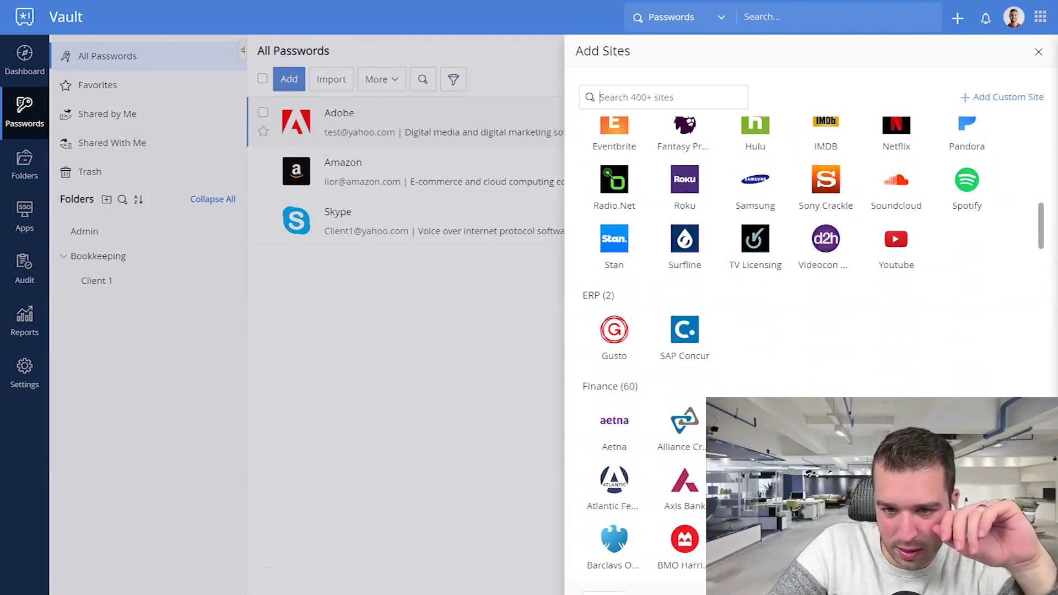
{"action": "scroll", "coordinate": [810, 248], "scroll_direction": "down", "scroll_amount": 10}
{"action": "scroll", "coordinate": [809, 248], "scroll_direction": "up", "scroll_amount": 15}
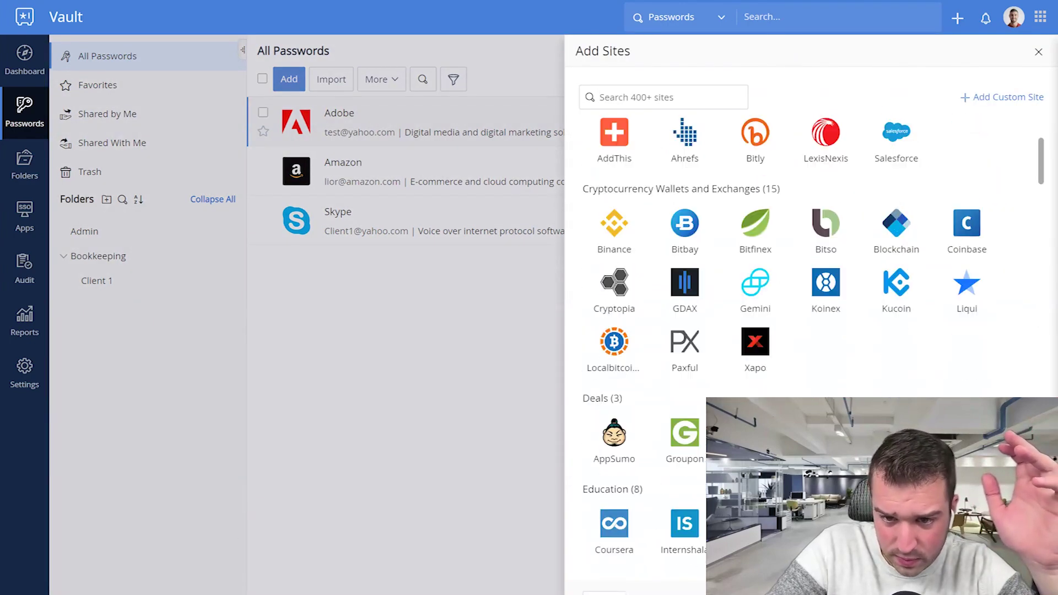
Browse more site categories in the Add Sites catalog, then close it without adding a site
{"action": "scroll", "coordinate": [750, 314], "scroll_direction": "down", "scroll_amount": 12}
{"action": "scroll", "coordinate": [750, 318], "scroll_direction": "up", "scroll_amount": 10}
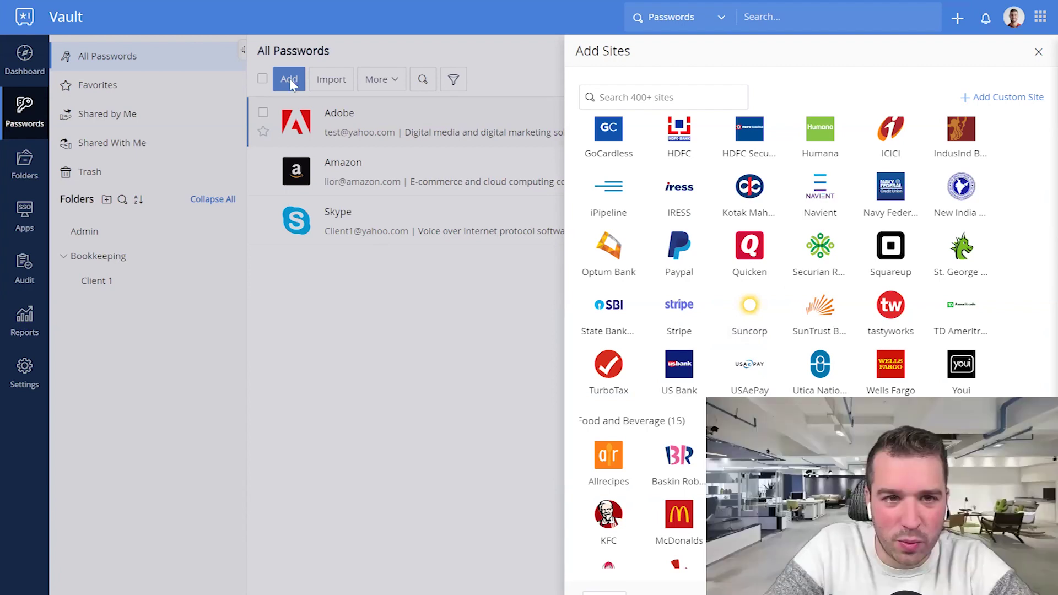
{"action": "left_click", "coordinate": [301, 77]}
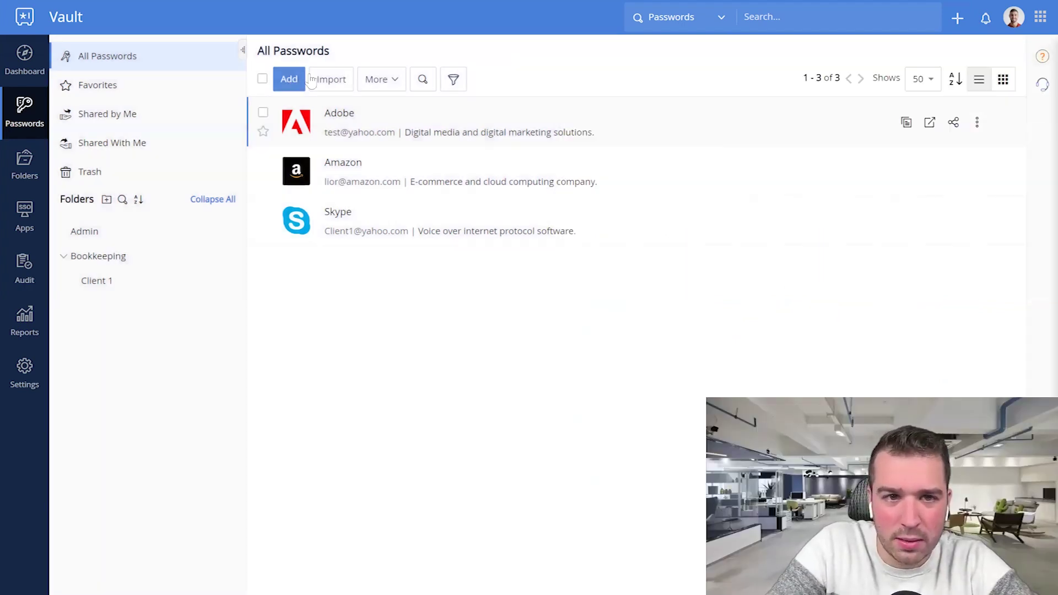
Review the manual Add Password form with its additional fields, clear the prefilled user name, and leave without saving
{"action": "left_click", "coordinate": [283, 83]}
{"action": "left_click", "coordinate": [296, 143]}
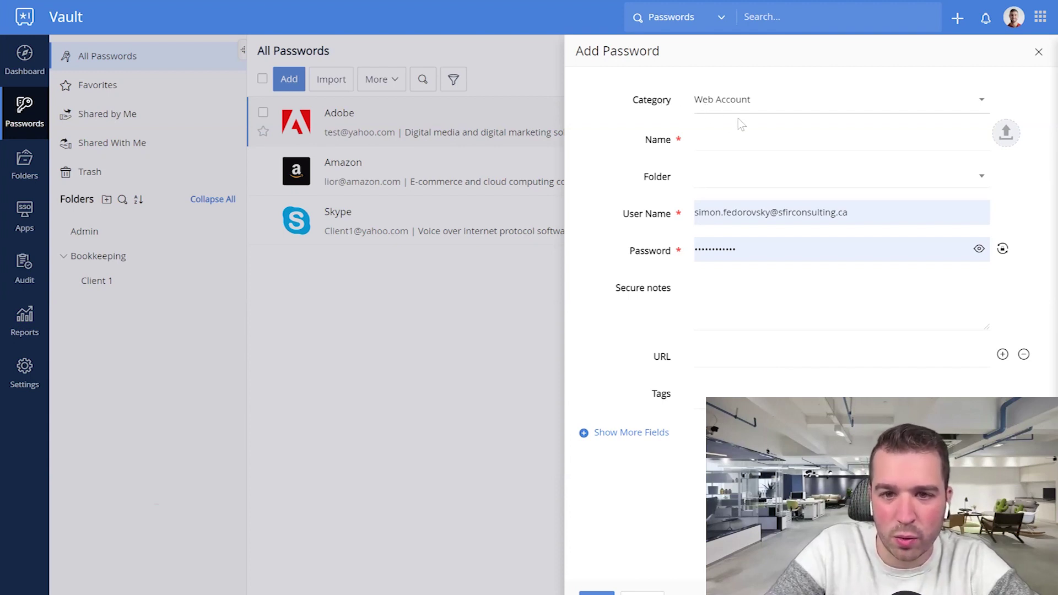
{"action": "left_click", "coordinate": [623, 434]}
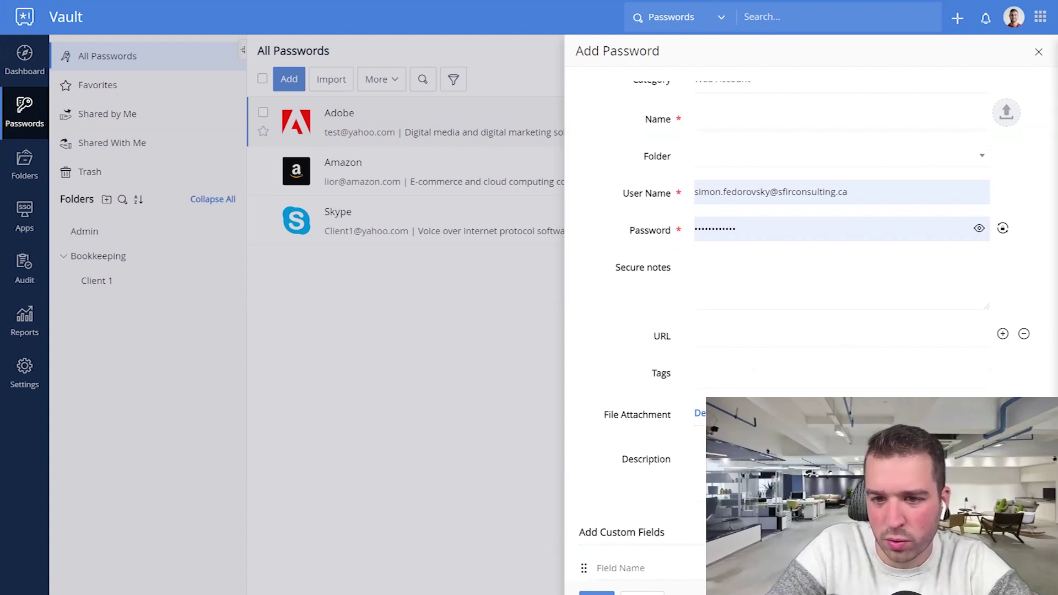
{"action": "scroll", "coordinate": [835, 232], "scroll_direction": "up", "scroll_amount": 1}
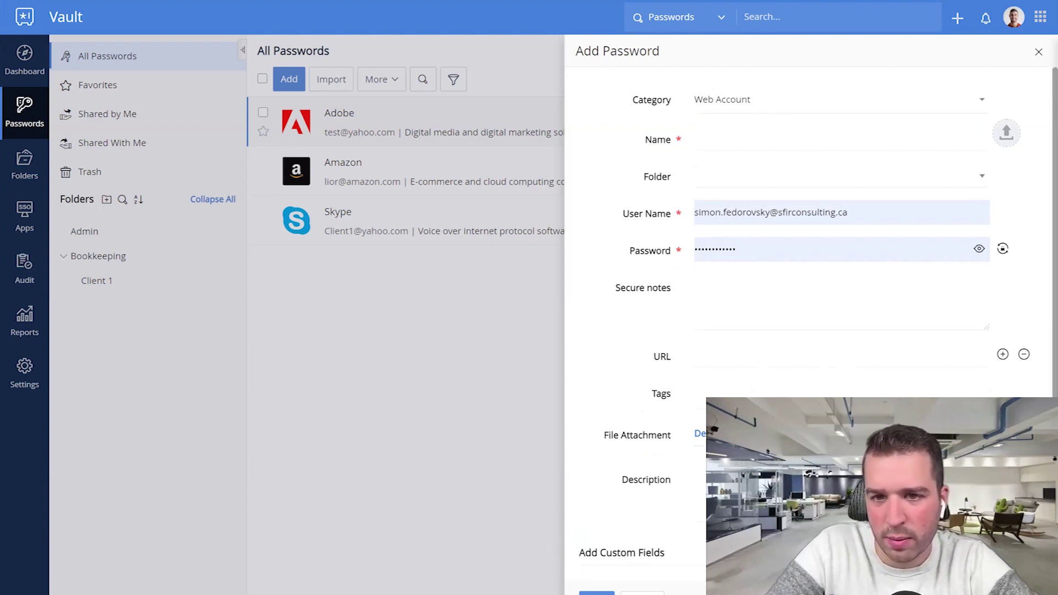
{"action": "triple_click", "coordinate": [867, 208]}
{"action": "key", "text": "BackSpace"}
{"action": "left_click", "coordinate": [753, 104]}
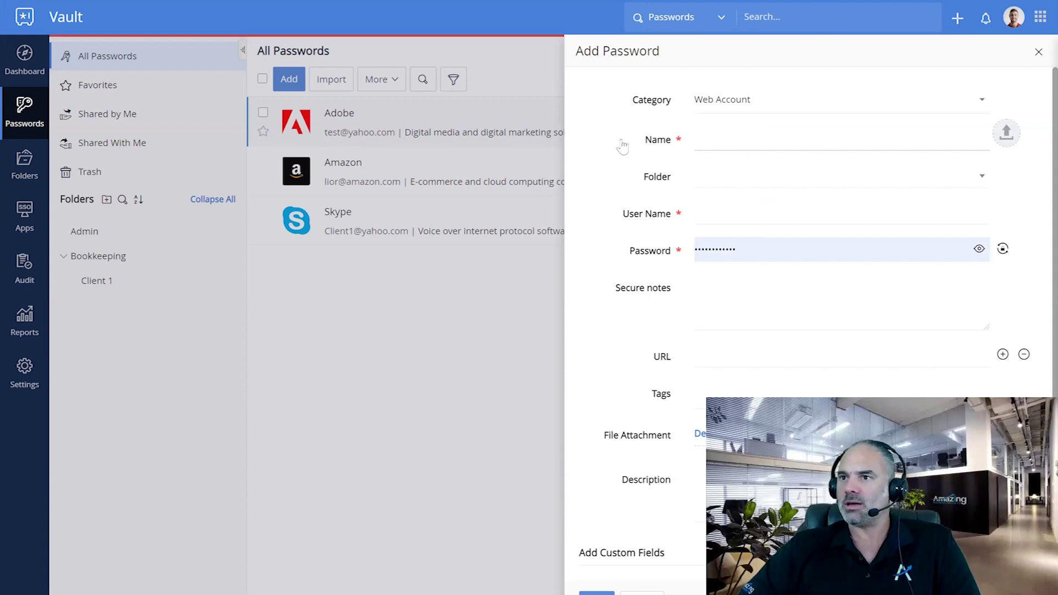
{"action": "left_click", "coordinate": [292, 289]}
Review the Windows category's fields in the Password Categories settings, closing the editor without updating it
{"action": "left_click", "coordinate": [25, 379]}
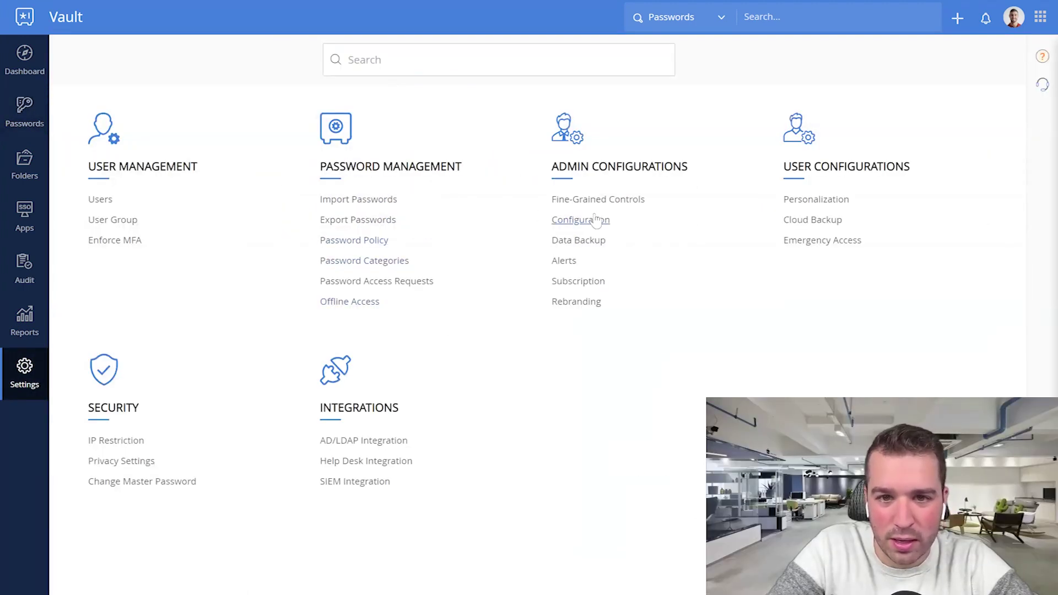
{"action": "left_click", "coordinate": [595, 220]}
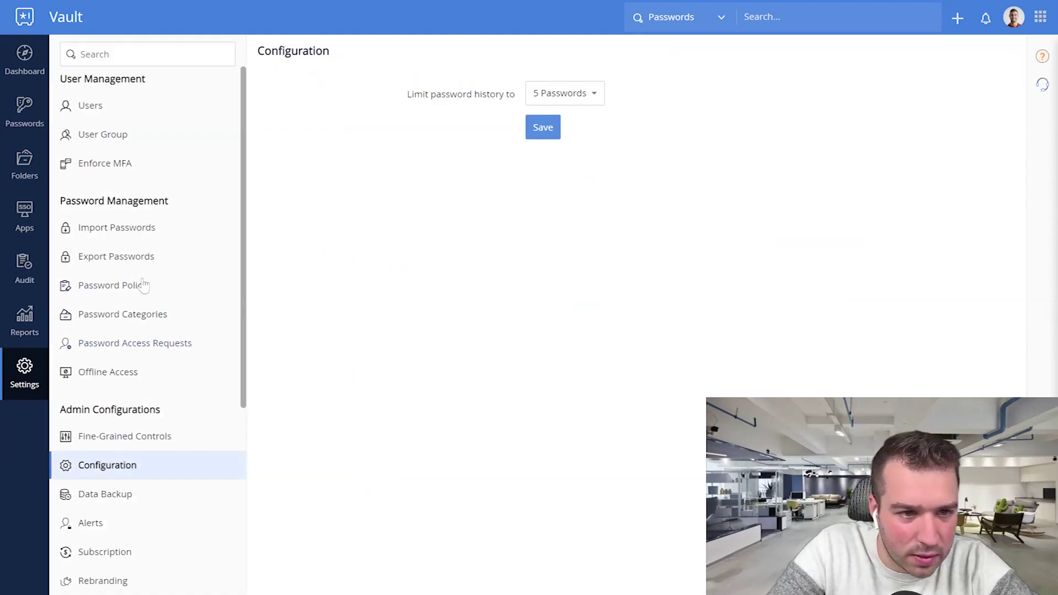
{"action": "left_click", "coordinate": [137, 313]}
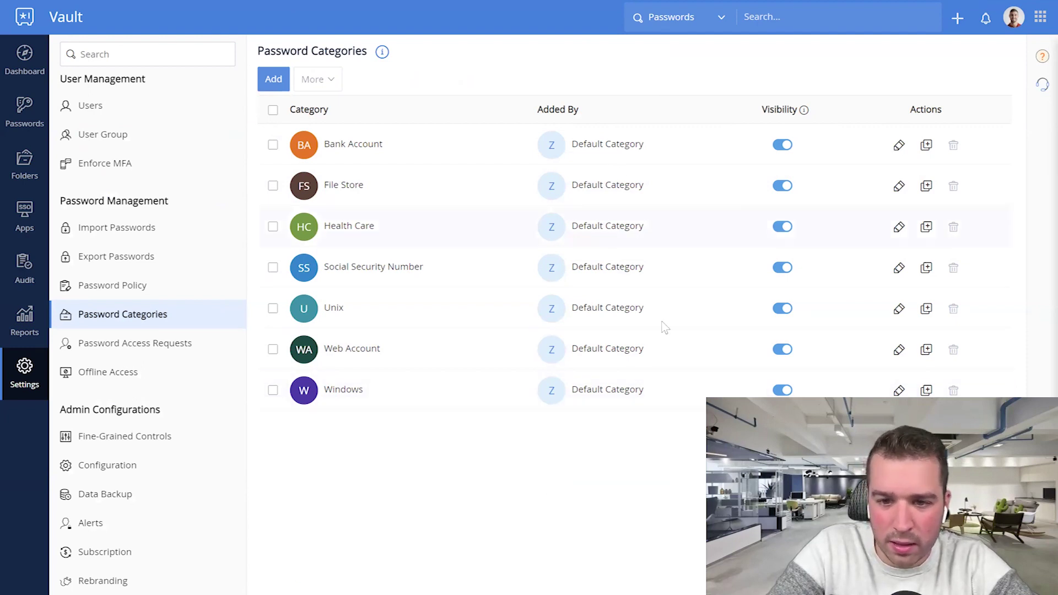
{"action": "left_click", "coordinate": [898, 391]}
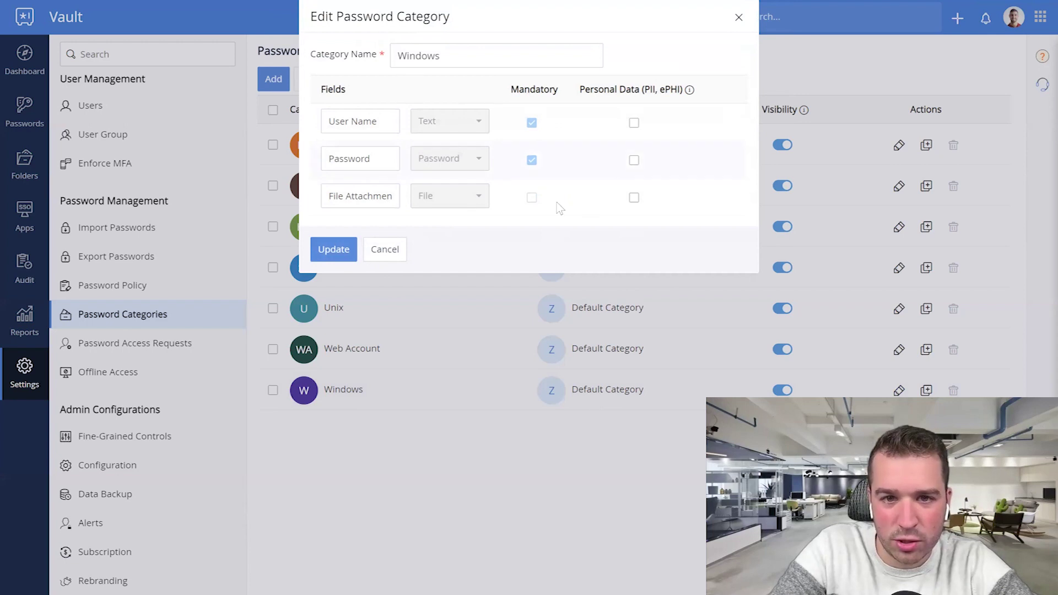
{"action": "left_click", "coordinate": [633, 197]}
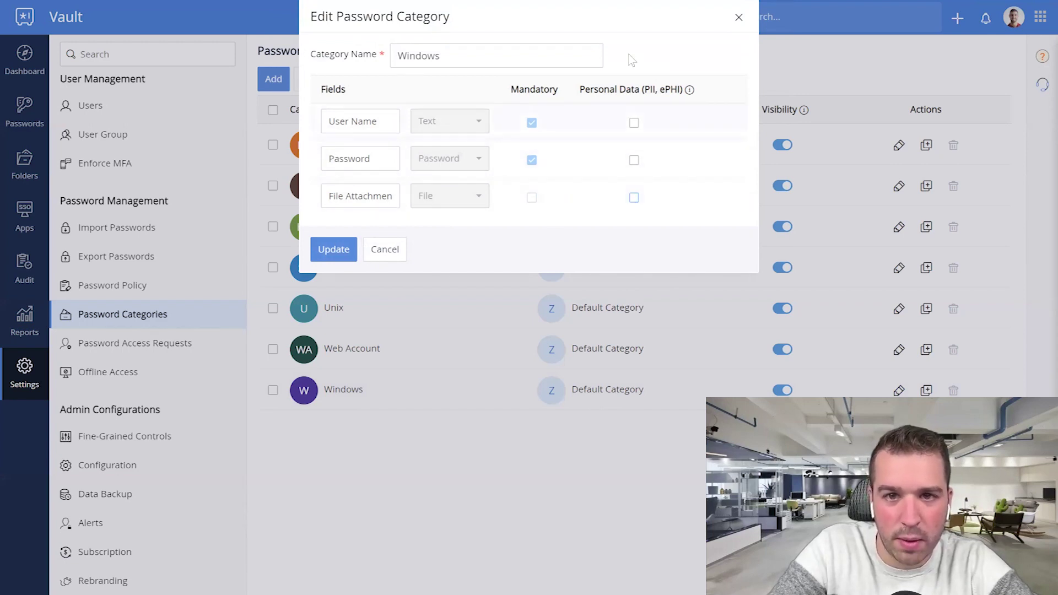
{"action": "left_click", "coordinate": [368, 250]}
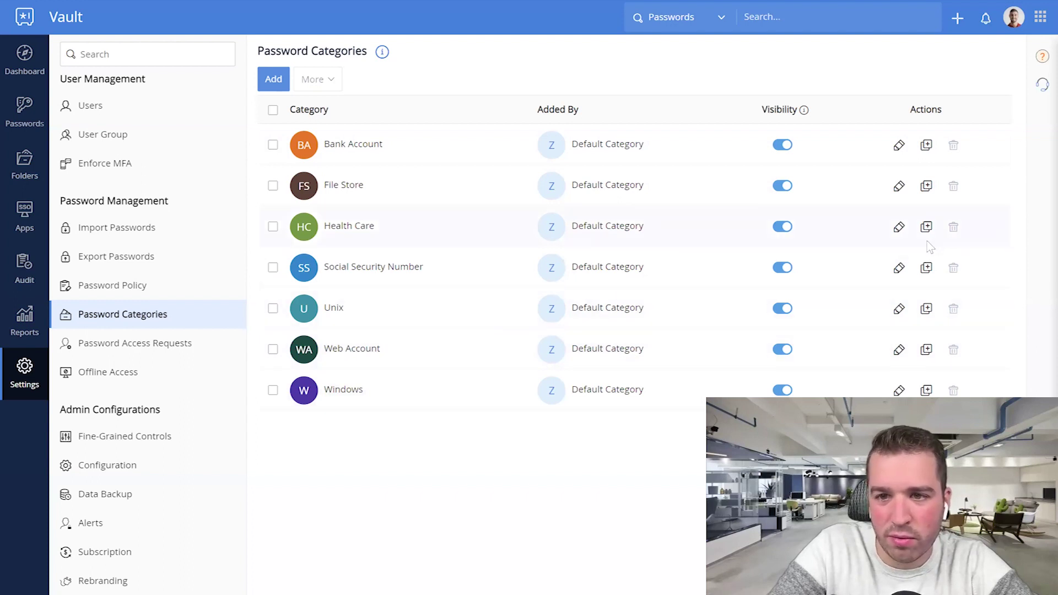
Turn off the visibility of the File Store password category
{"action": "left_click", "coordinate": [779, 188]}
{"action": "left_click", "coordinate": [644, 107]}
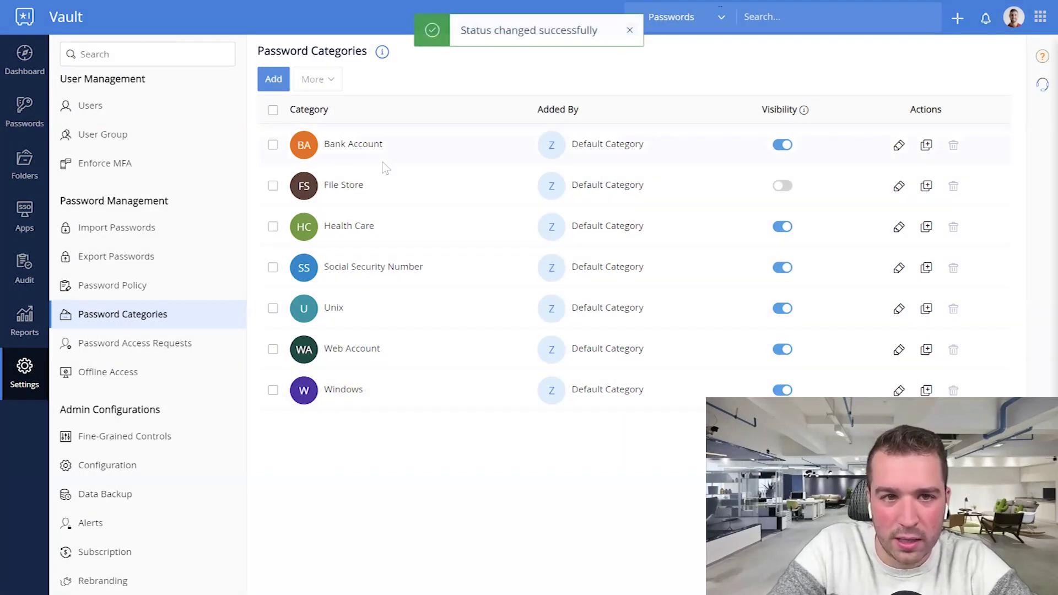
Explore a new password category with an extra mandatory text field and the Social Security Number category's fields, saving neither
{"action": "left_click", "coordinate": [273, 79]}
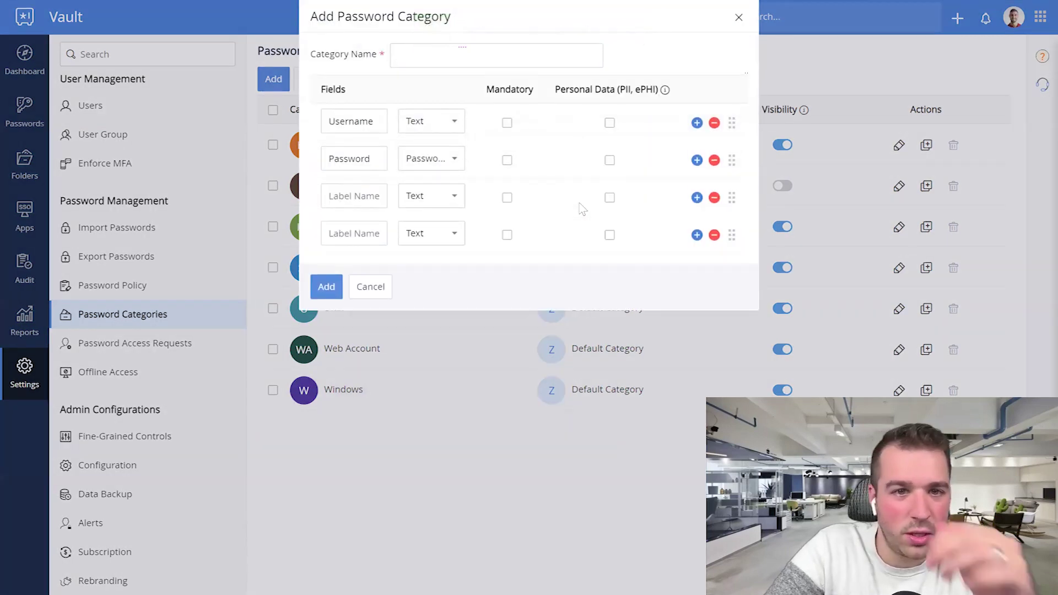
{"action": "left_click", "coordinate": [696, 234]}
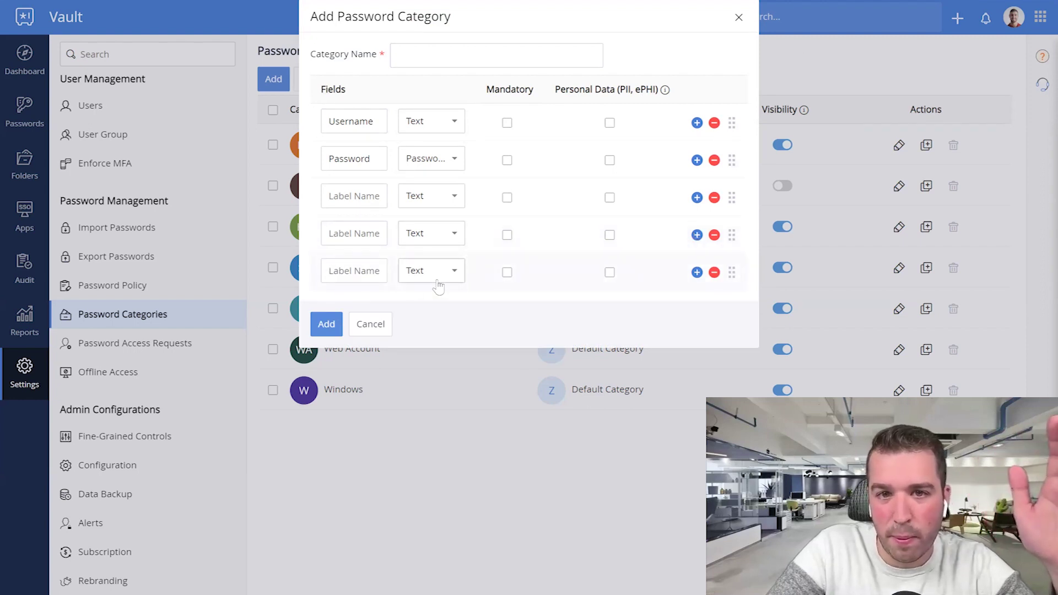
{"action": "left_click", "coordinate": [507, 273]}
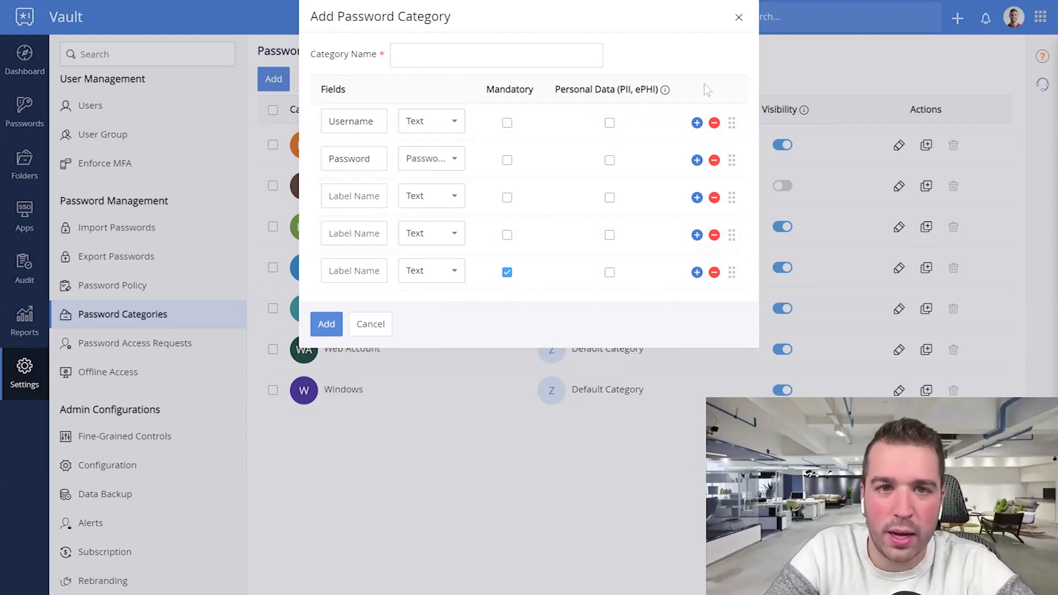
{"action": "left_click", "coordinate": [502, 55]}
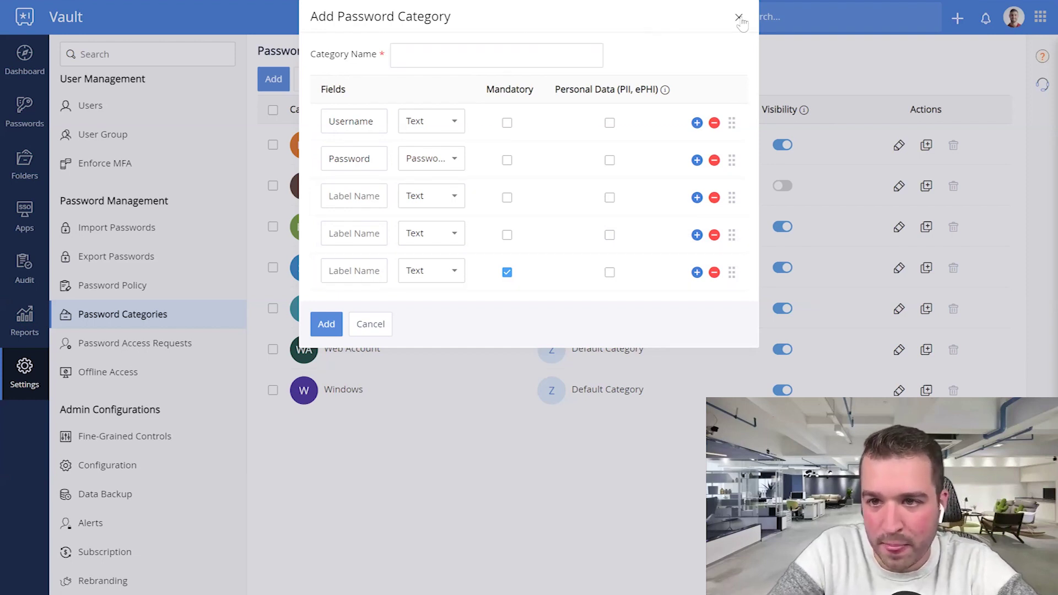
{"action": "left_click", "coordinate": [739, 18]}
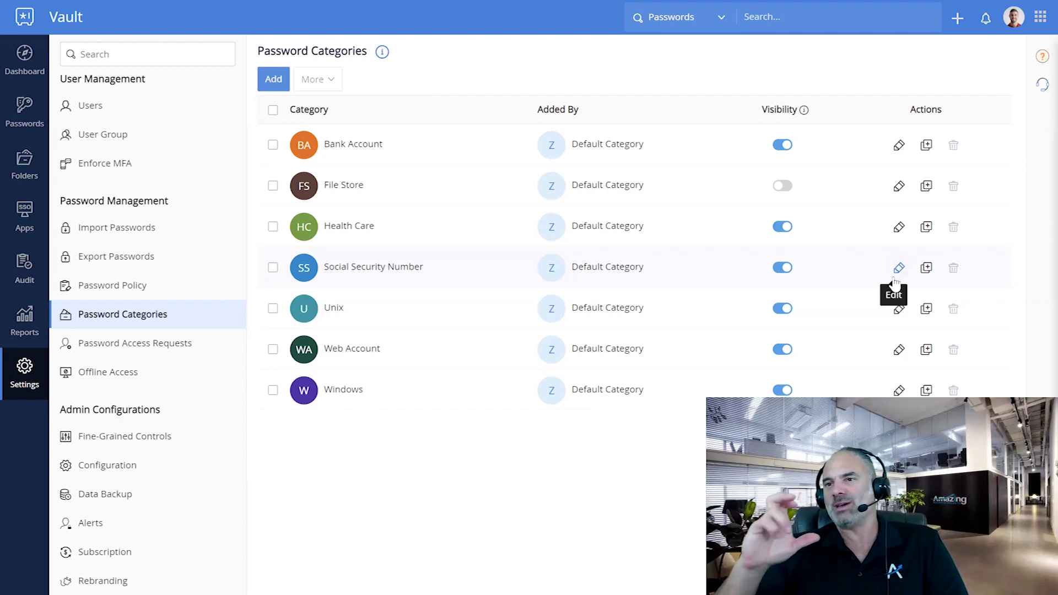
{"action": "left_click", "coordinate": [898, 268]}
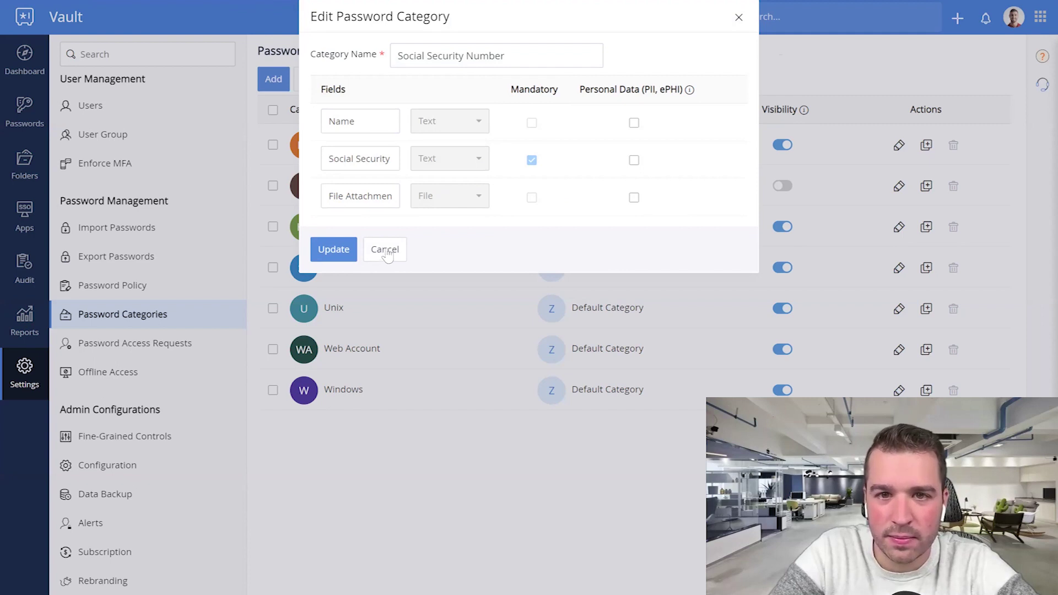
{"action": "left_click", "coordinate": [384, 250]}
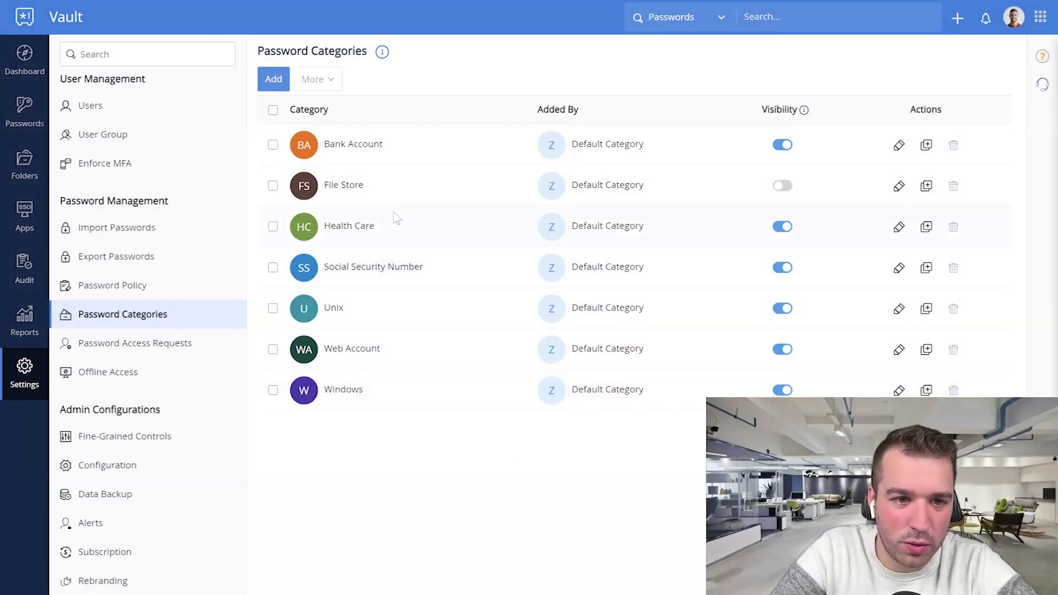
Make Moderate the default password policy and review its policy details
{"action": "left_click", "coordinate": [136, 284]}
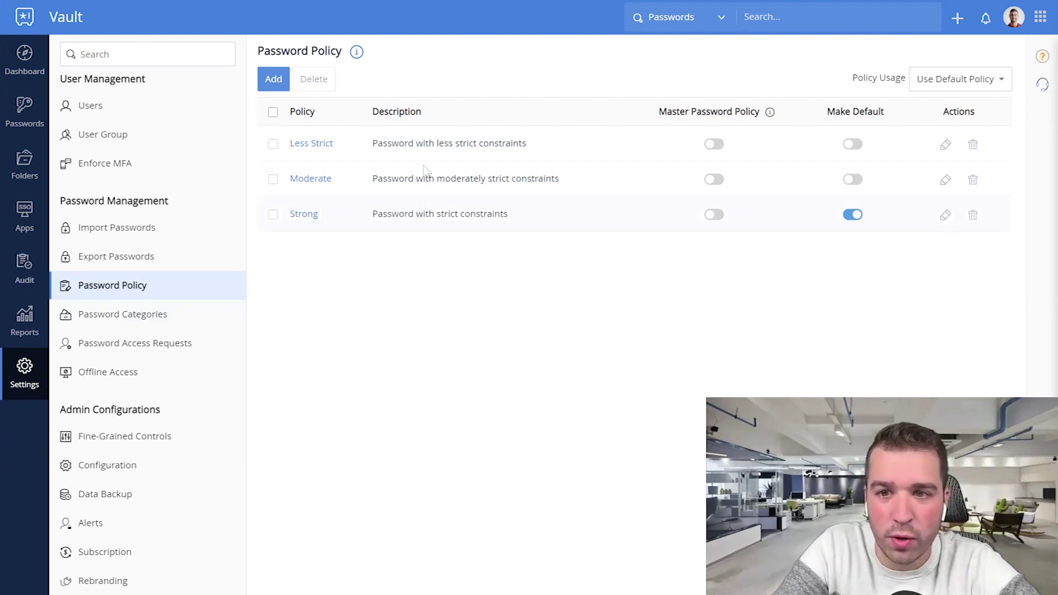
{"action": "left_click", "coordinate": [852, 179]}
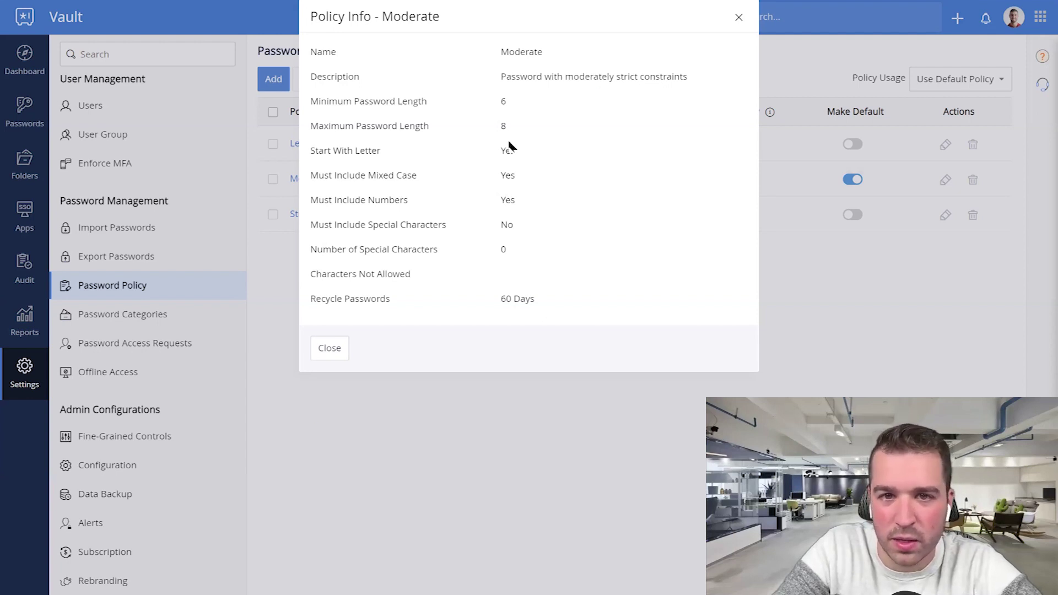
{"action": "left_click", "coordinate": [738, 17]}
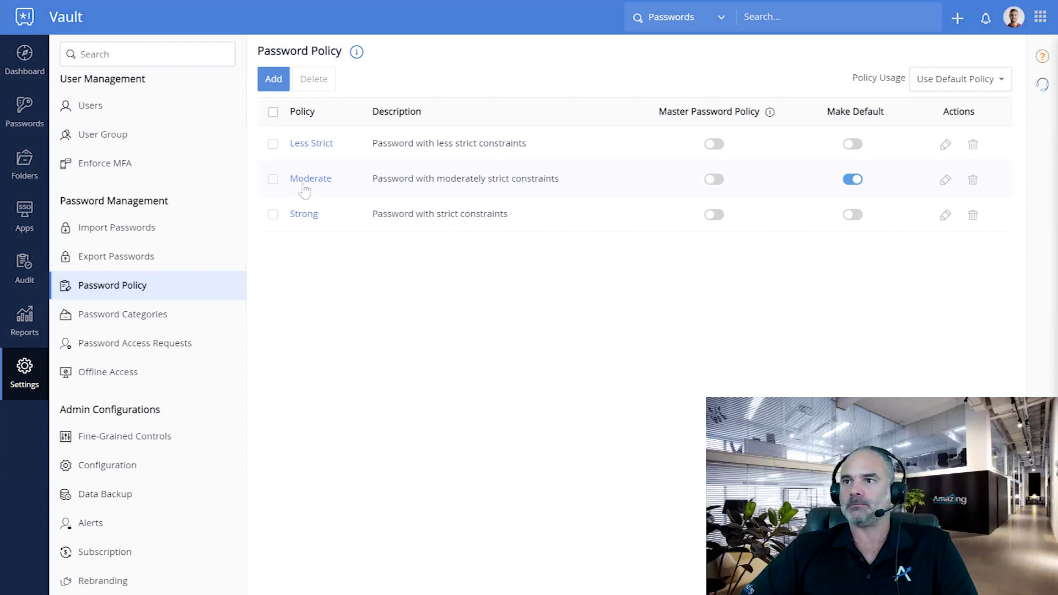
View the constraint options for a new password policy and cancel without saving
{"action": "left_click", "coordinate": [273, 79]}
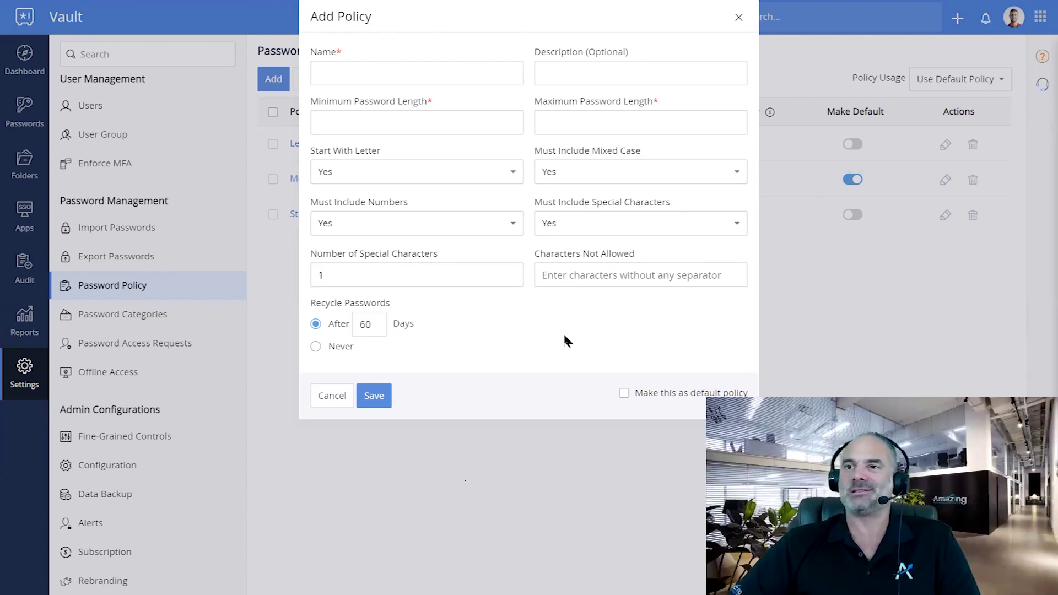
{"action": "left_click", "coordinate": [331, 397]}
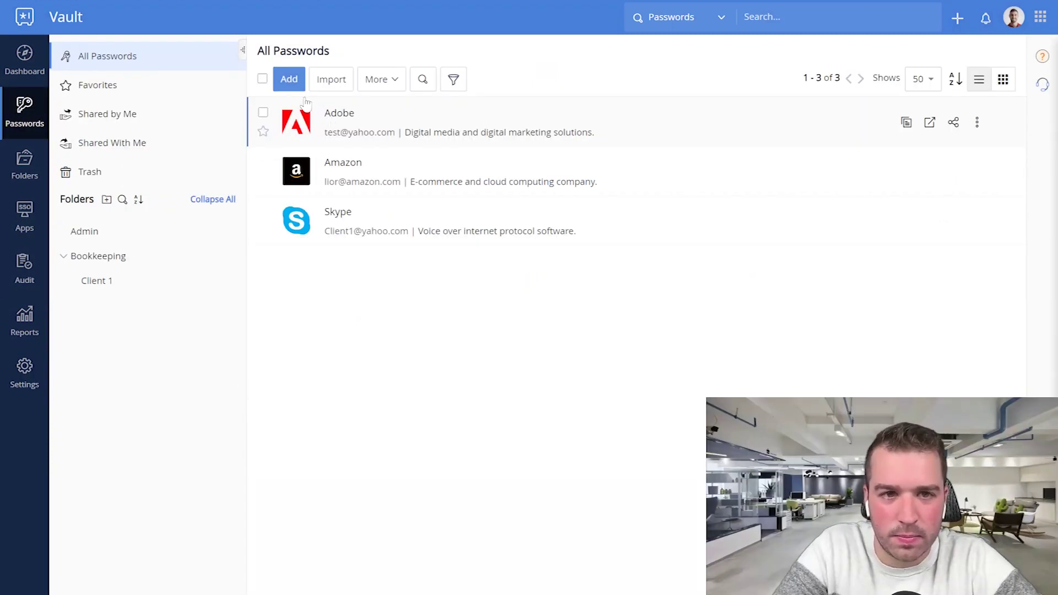
Open a new manual password entry and generate several random passwords under the default policy
{"action": "left_click", "coordinate": [288, 79]}
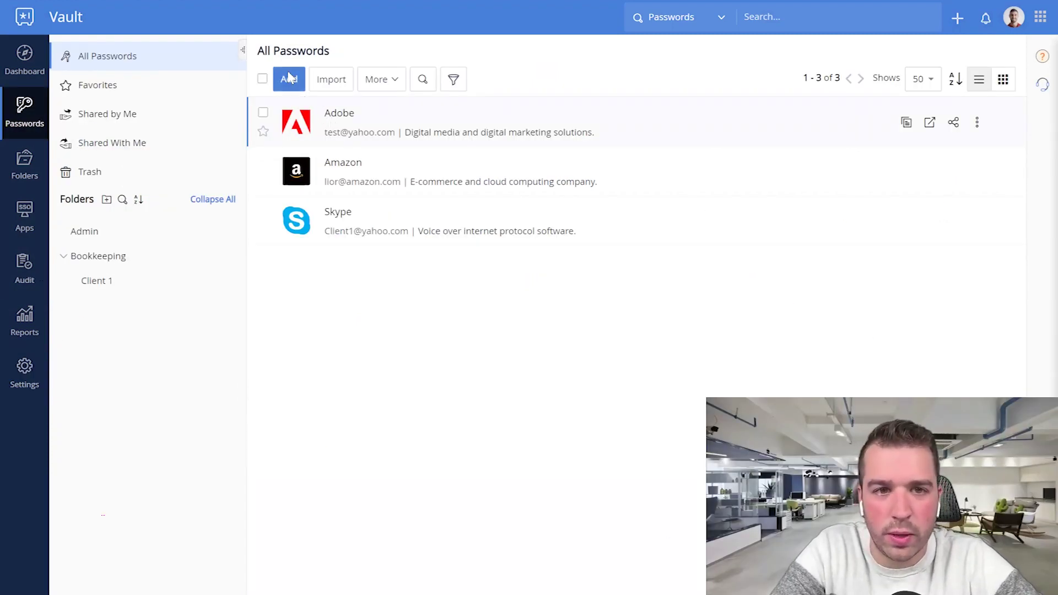
{"action": "left_click", "coordinate": [334, 136]}
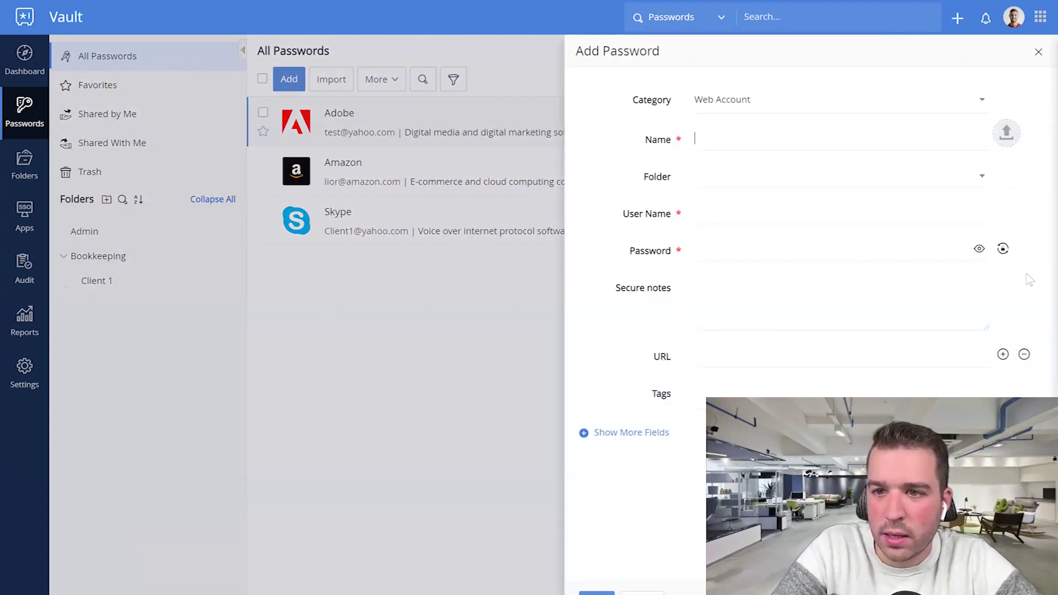
{"action": "left_click", "coordinate": [1002, 248]}
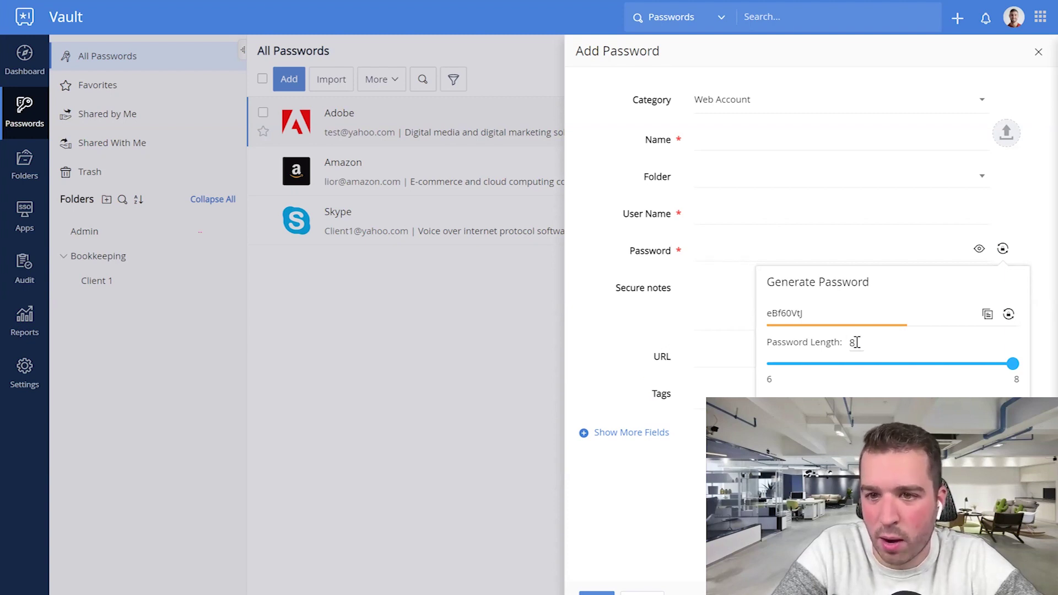
{"action": "left_click", "coordinate": [1008, 314]}
{"action": "left_click", "coordinate": [1008, 315]}
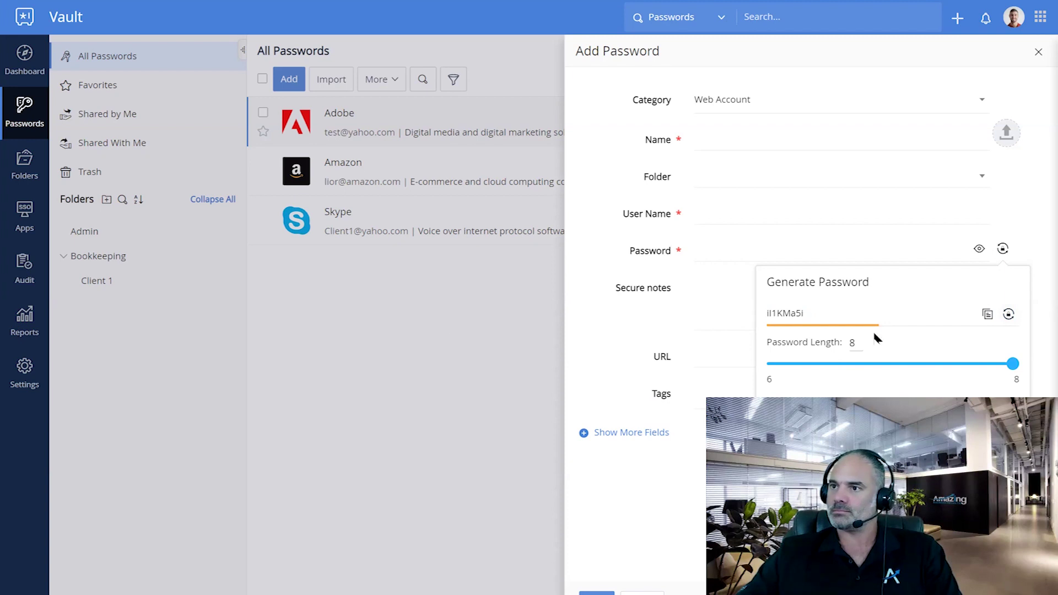
{"action": "left_click", "coordinate": [1008, 315]}
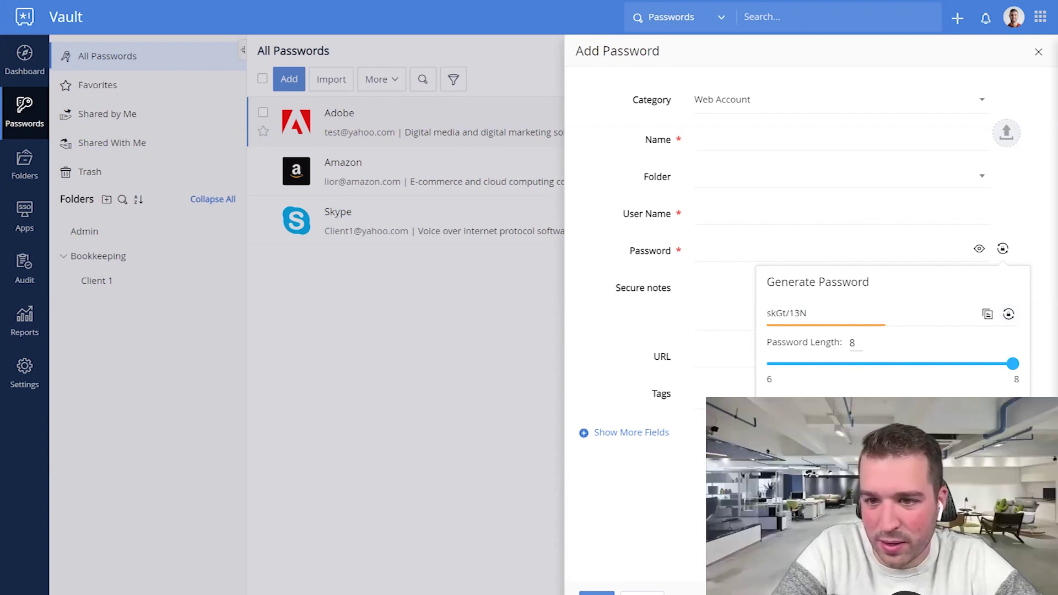
Try password lengths of 20, 8 and 10 in the password generator, and regenerate the password
{"action": "double_click", "coordinate": [853, 343]}
{"action": "type", "text": "20"}
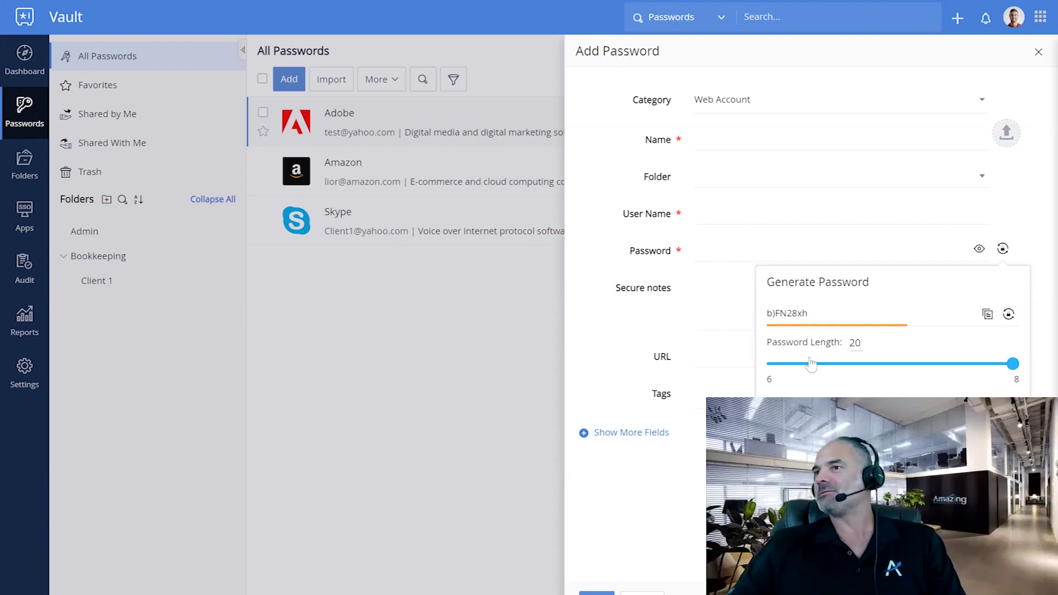
{"action": "double_click", "coordinate": [862, 343]}
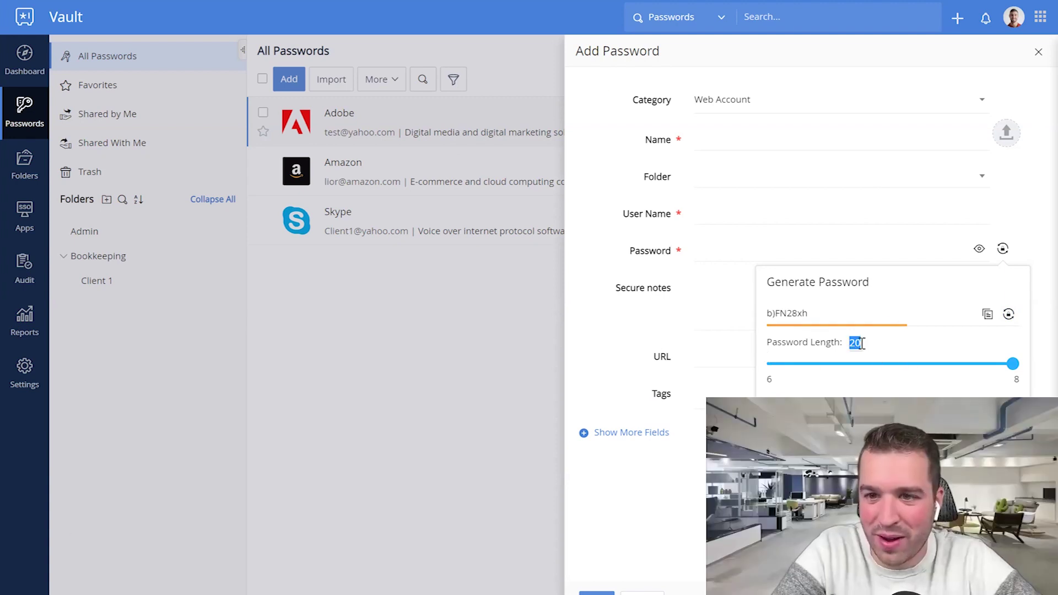
{"action": "type", "text": "8"}
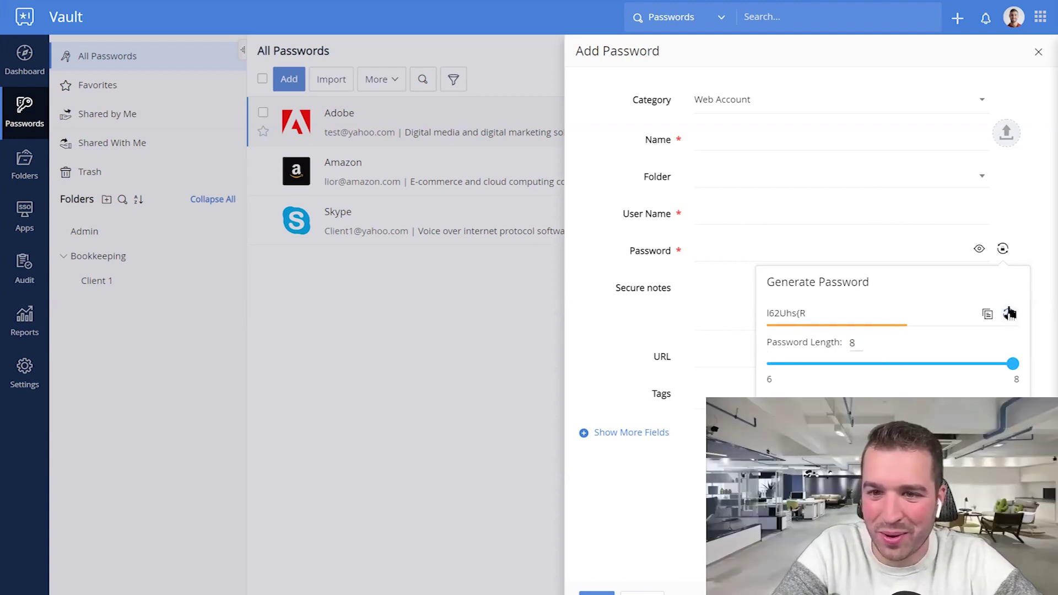
{"action": "double_click", "coordinate": [852, 343]}
{"action": "type", "text": "10"}
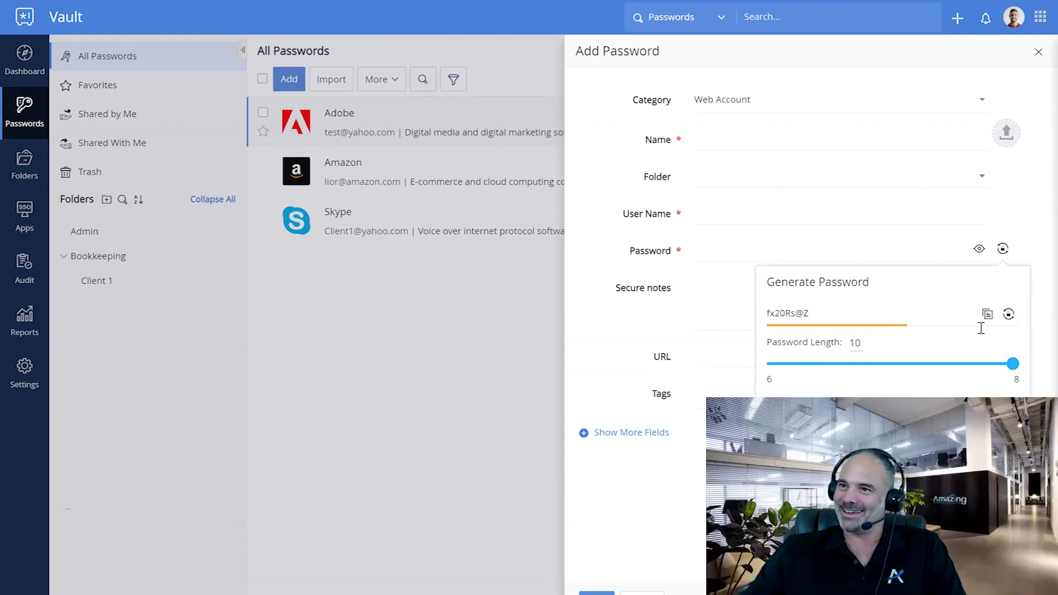
{"action": "left_click", "coordinate": [1008, 314]}
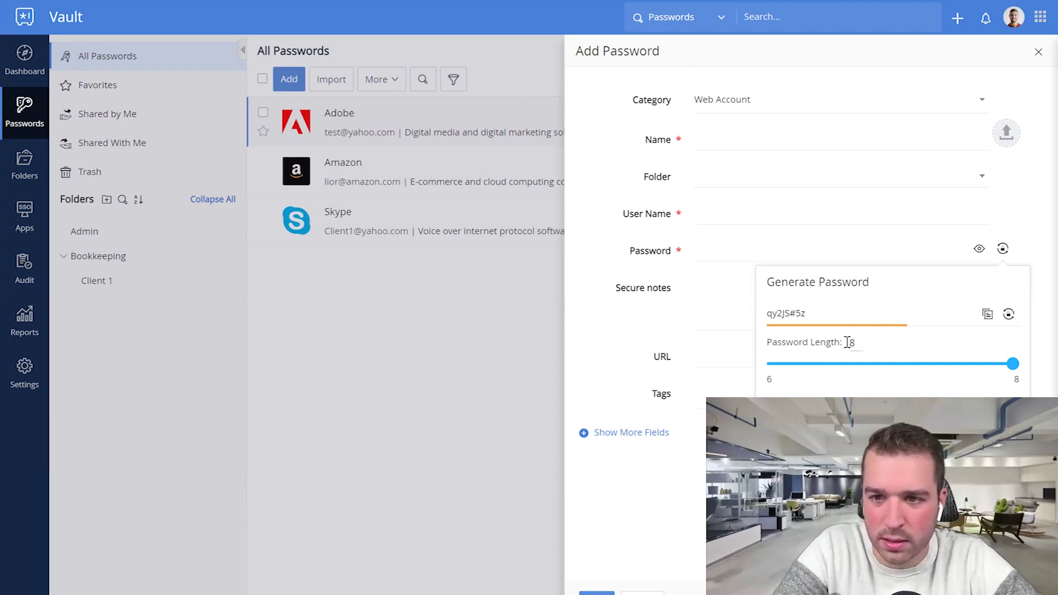
Copy the generated password and view the dashboard's password overview
{"action": "left_click", "coordinate": [987, 315]}
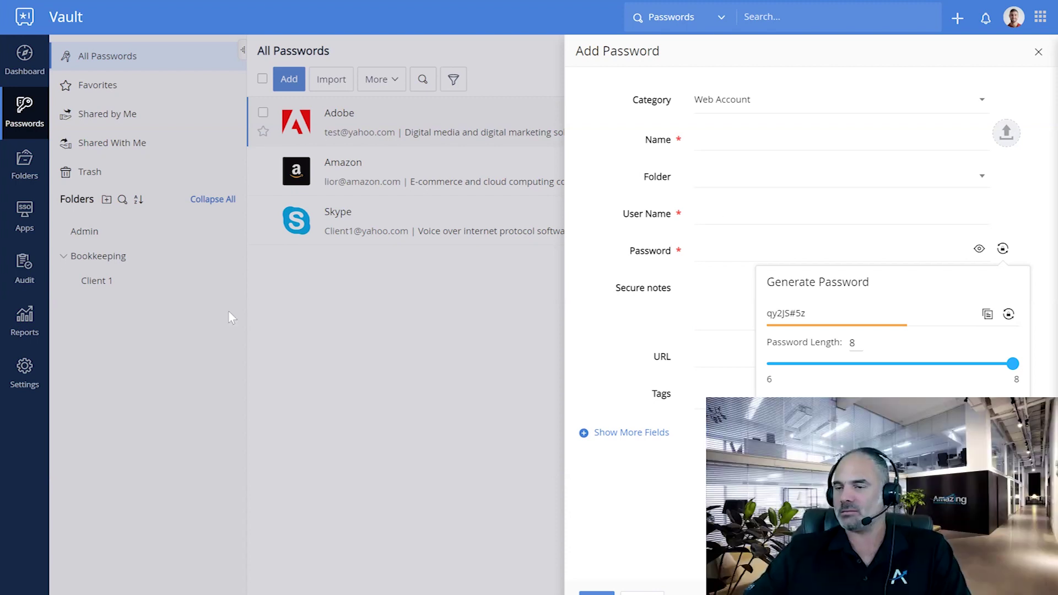
{"action": "left_click", "coordinate": [24, 61]}
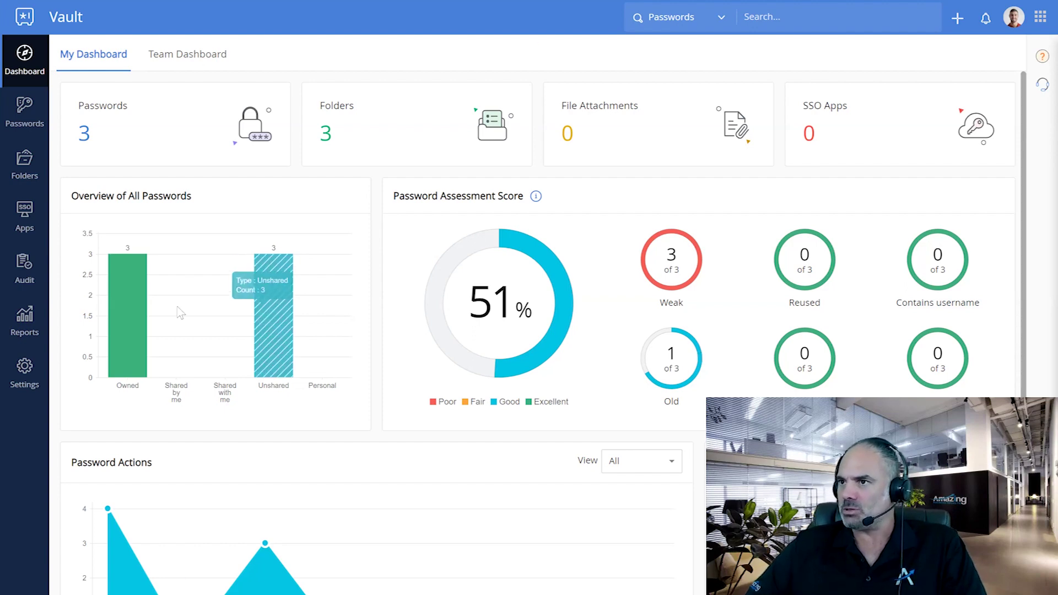
View the password audit log along with its column filter and export format options
{"action": "left_click", "coordinate": [27, 267]}
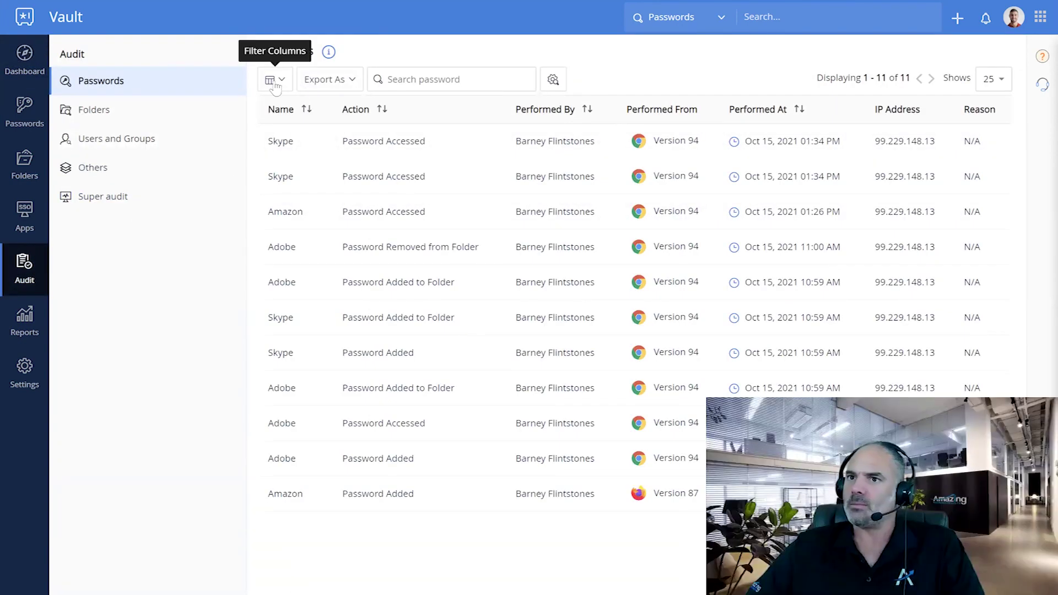
{"action": "left_click", "coordinate": [274, 80]}
{"action": "left_click", "coordinate": [371, 263]}
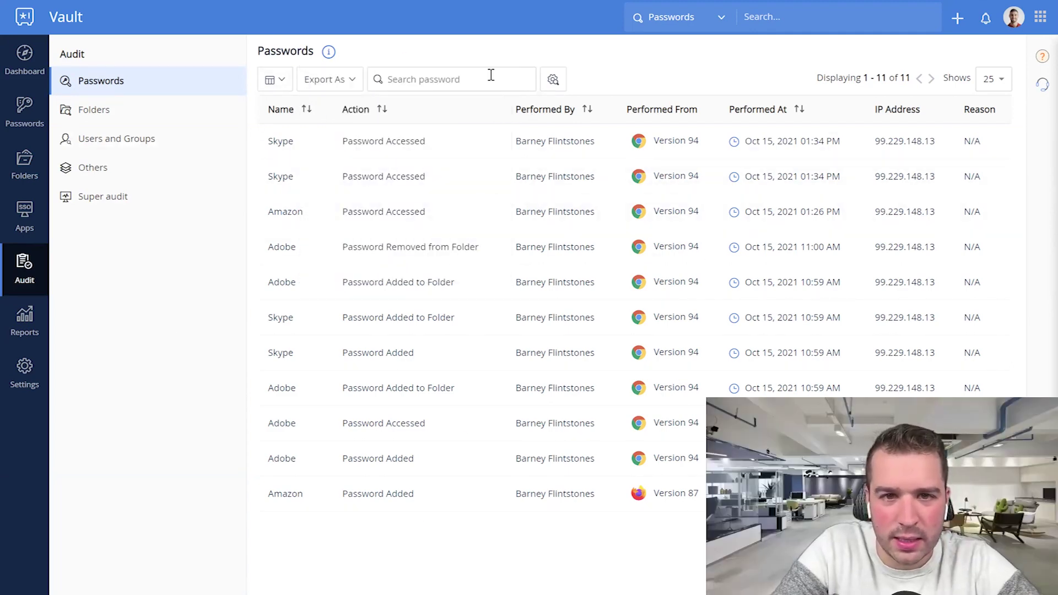
{"action": "left_click", "coordinate": [336, 79]}
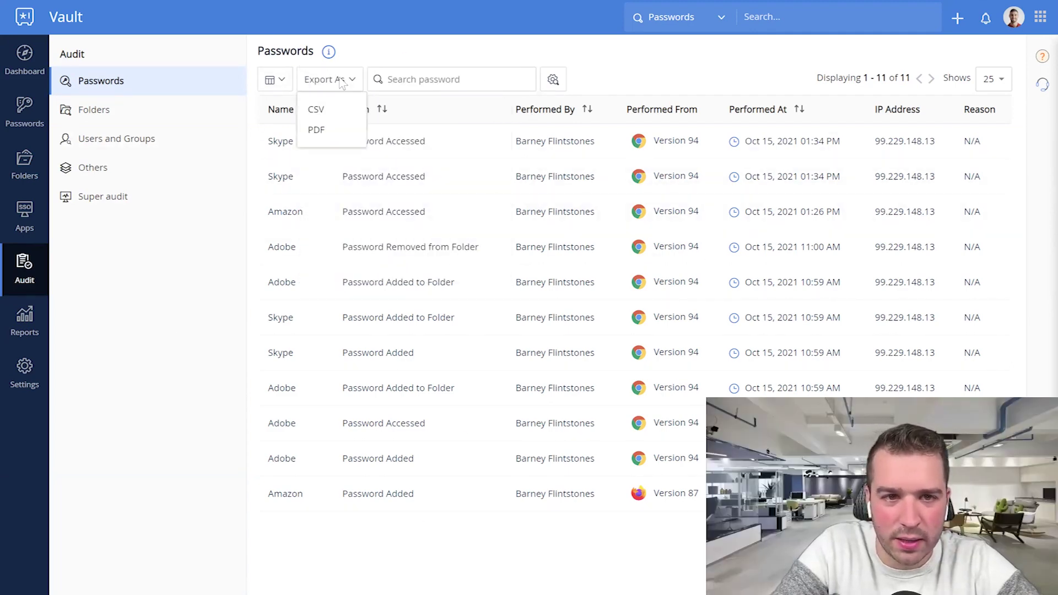
{"action": "left_click", "coordinate": [633, 59]}
Start an advanced search of the password audit log with the name filter set to Adobe
{"action": "left_click", "coordinate": [553, 79]}
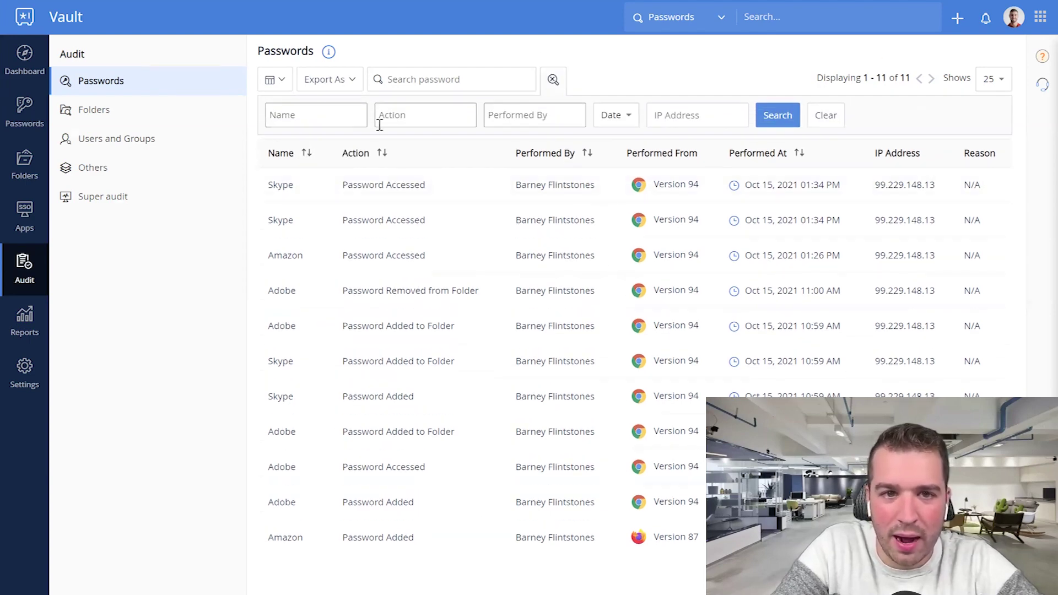
{"action": "left_click", "coordinate": [334, 125]}
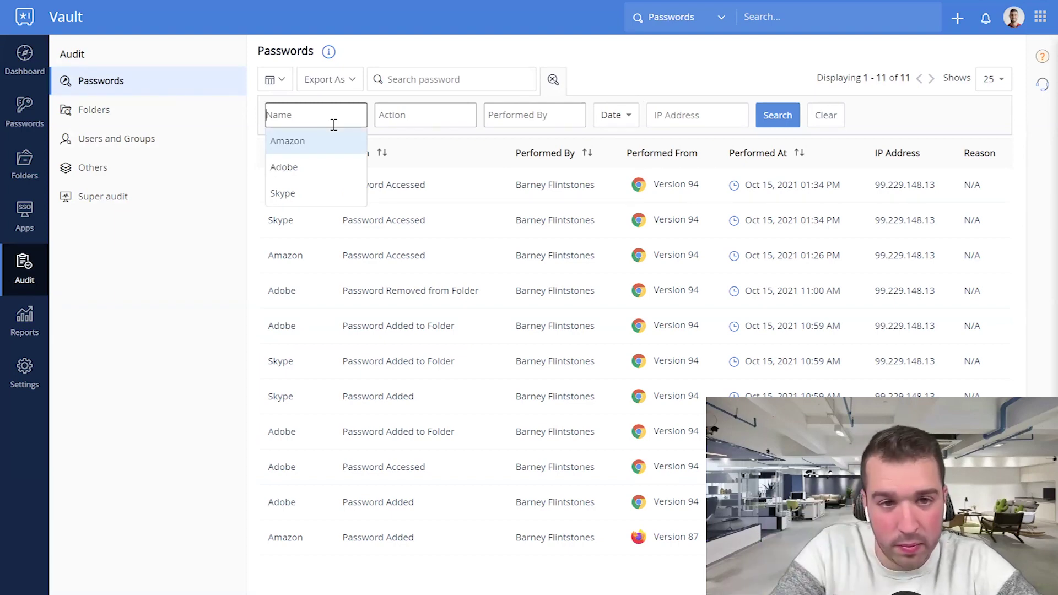
{"action": "type", "text": "Adobe"}
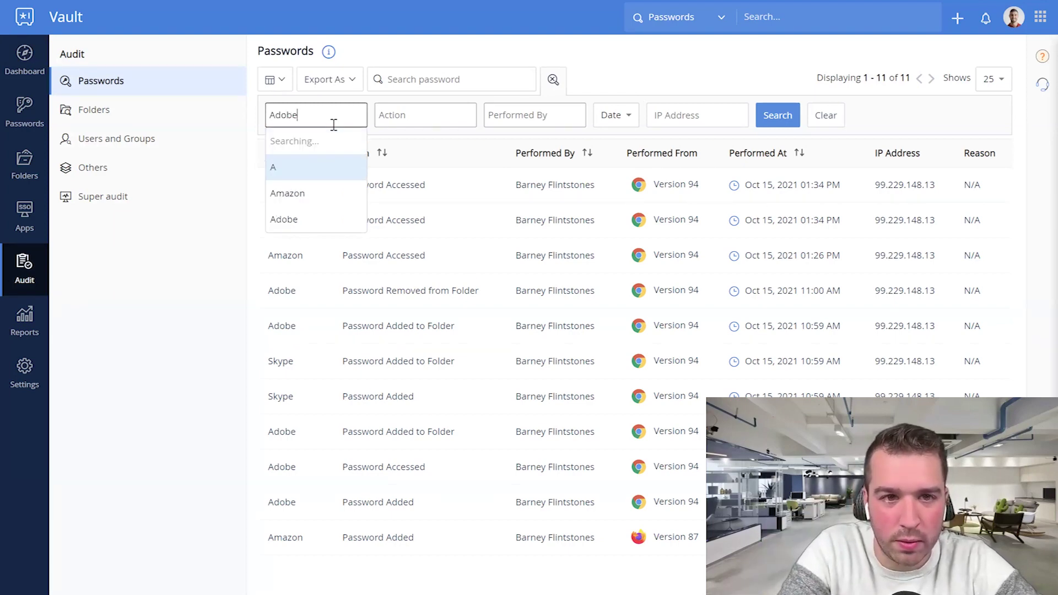
{"action": "left_click", "coordinate": [425, 115]}
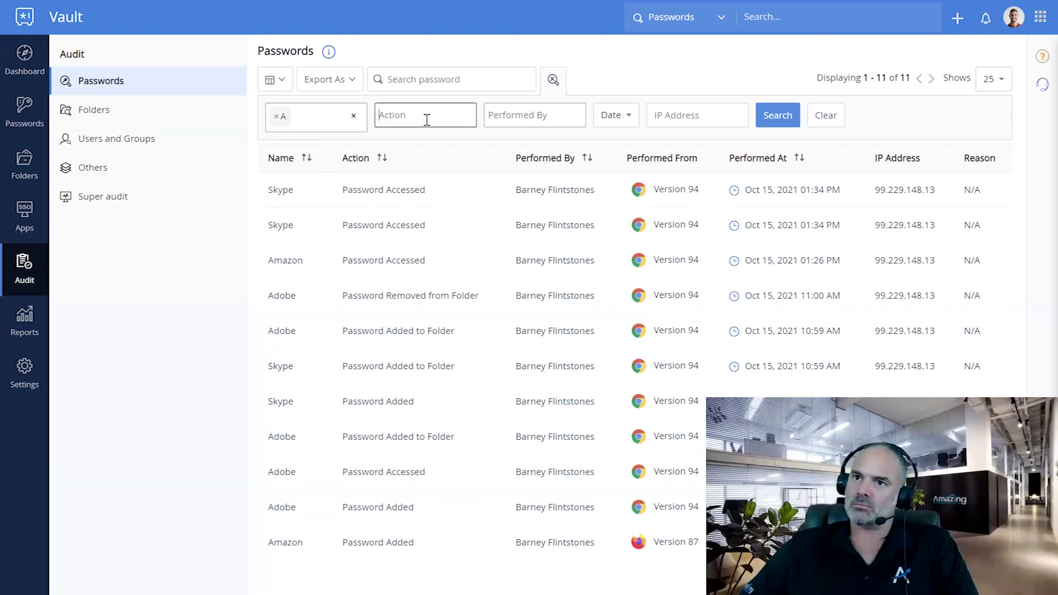
{"action": "left_click", "coordinate": [278, 124]}
{"action": "left_click", "coordinate": [284, 167]}
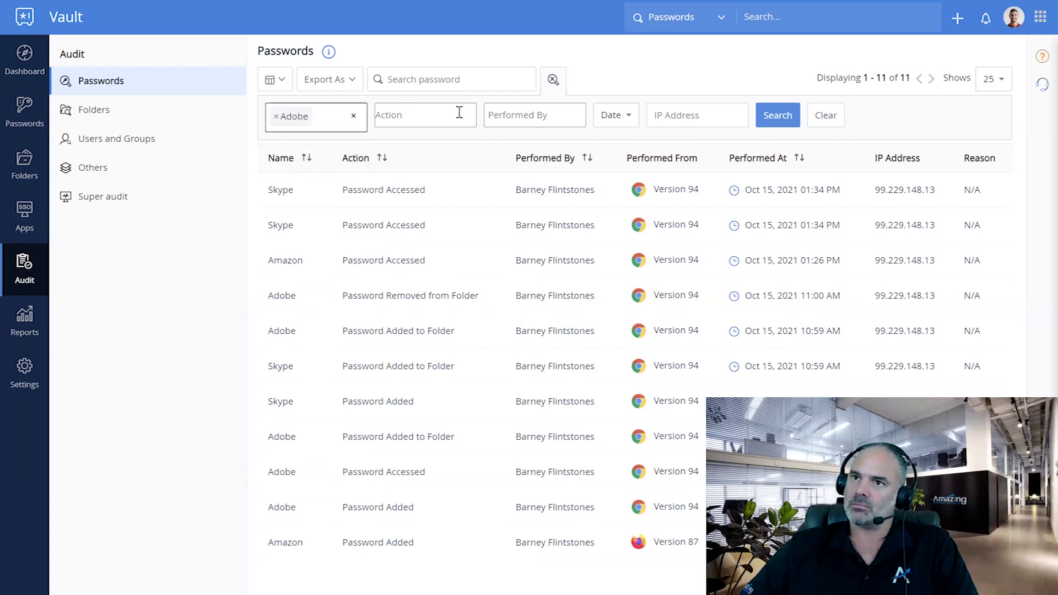
Restrict the Adobe audit search to actions performed by the second listed user and run it
{"action": "left_click", "coordinate": [457, 113]}
{"action": "left_click", "coordinate": [526, 116]}
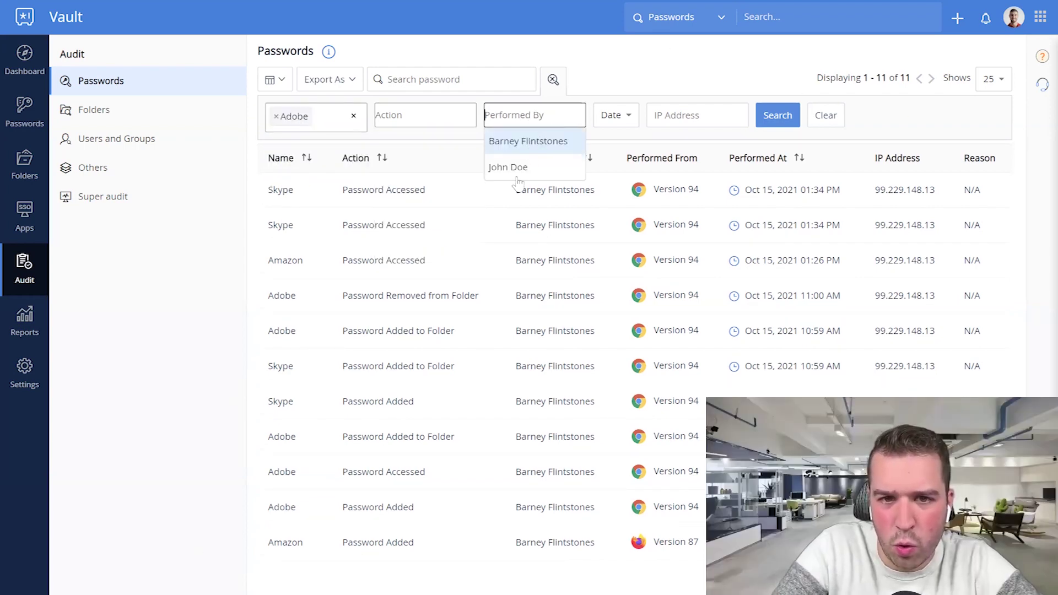
{"action": "left_click", "coordinate": [507, 167]}
{"action": "left_click", "coordinate": [777, 115]}
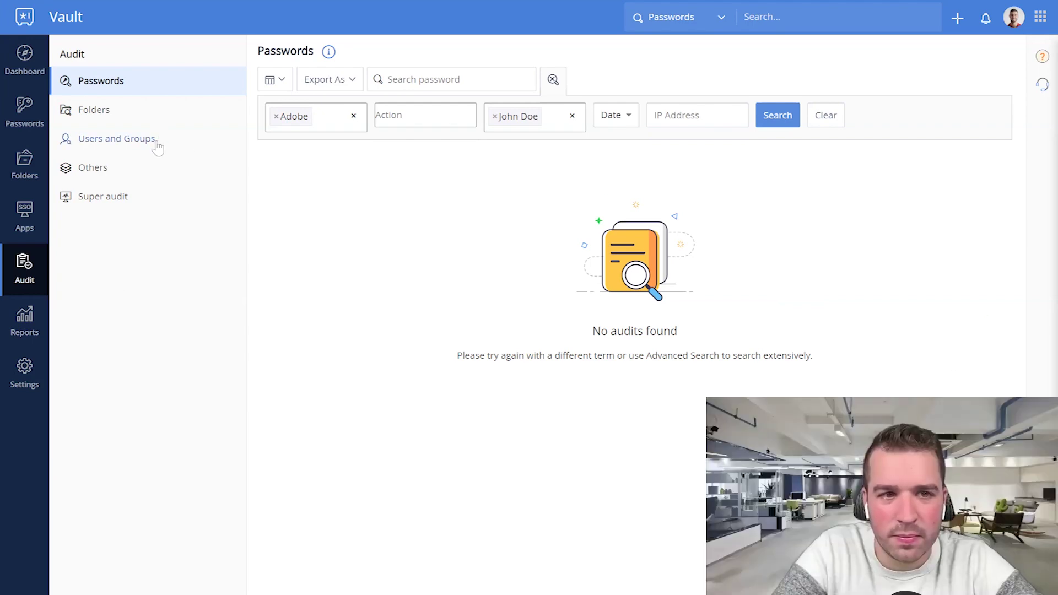
View the Users and Groups audit and Super audit logs, and open the User Access report
{"action": "left_click", "coordinate": [157, 145]}
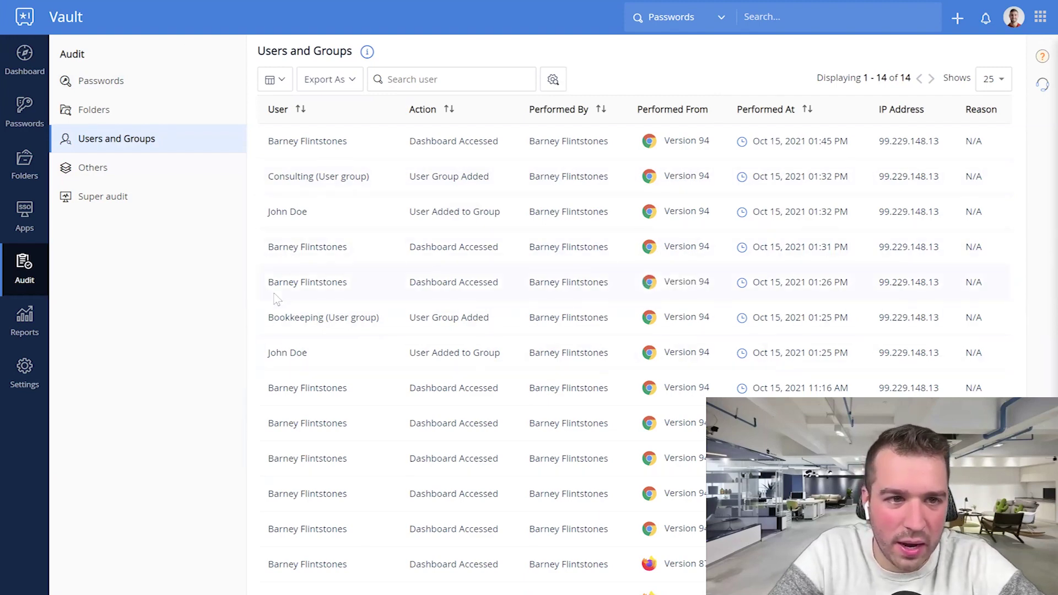
{"action": "left_click", "coordinate": [98, 199]}
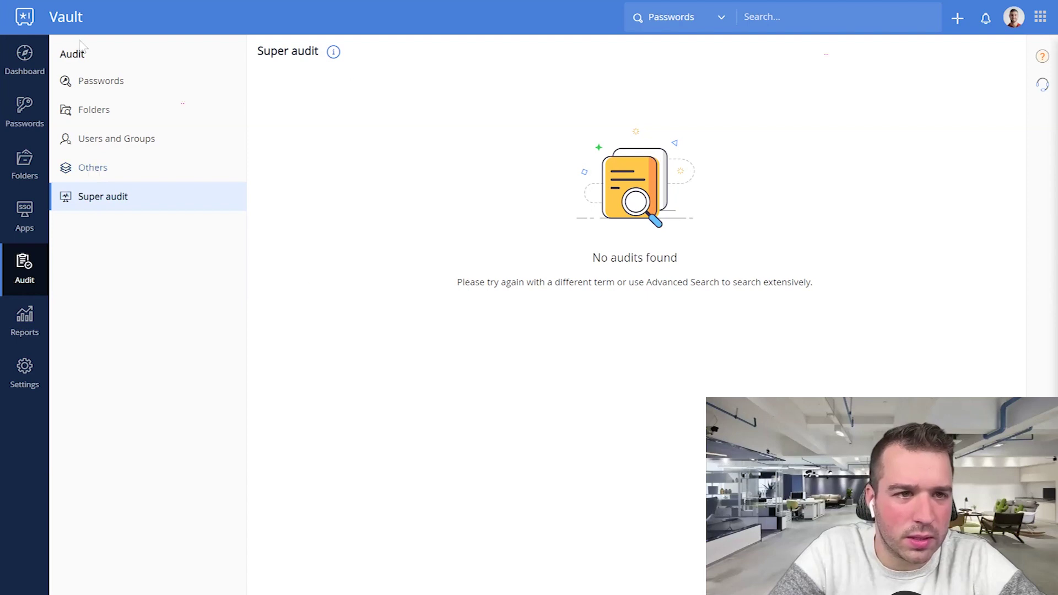
{"action": "left_click", "coordinate": [29, 332]}
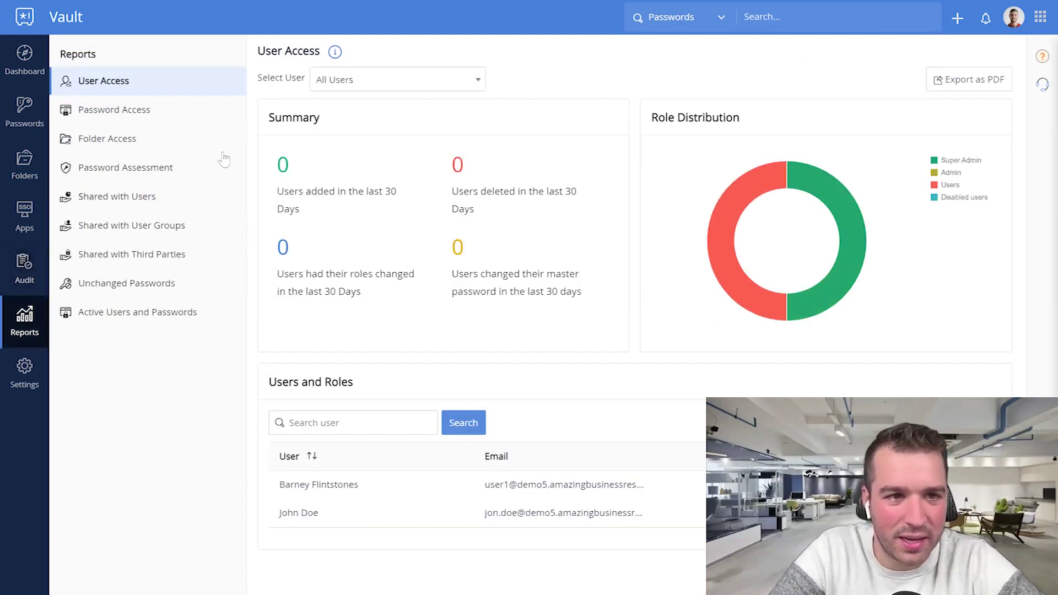